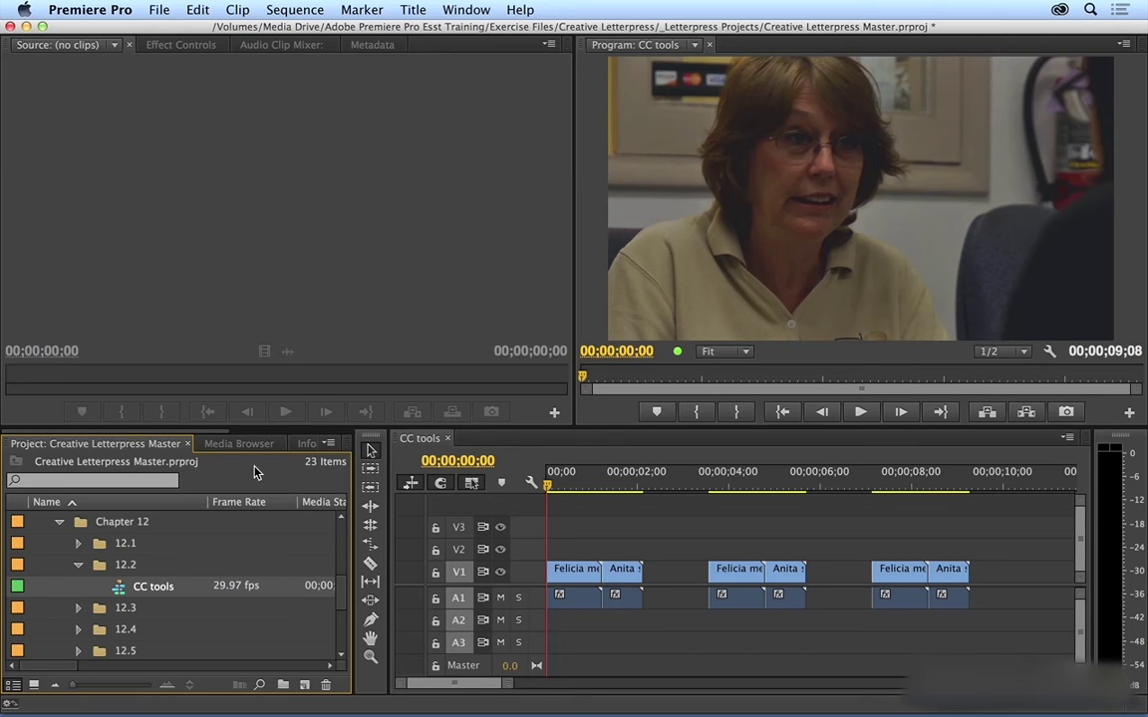
Search Effects for 'auto' and drag Auto Color onto the first Felicia clip.
drag(218, 435, 296, 442)
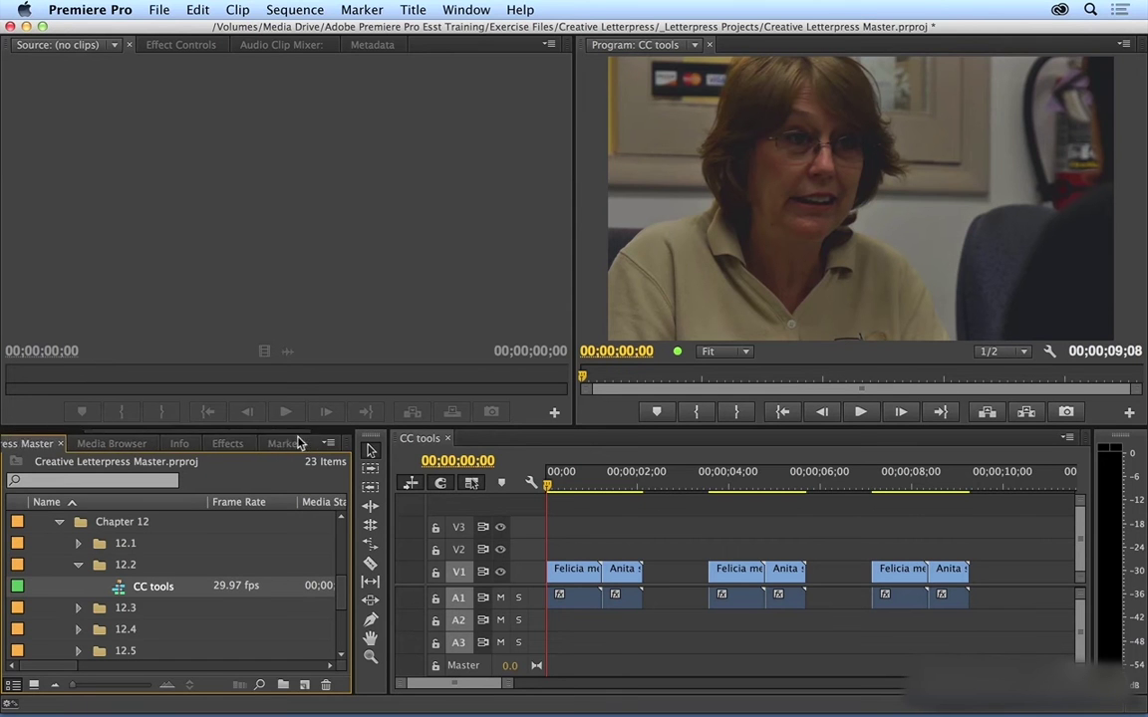
click(234, 443)
click(152, 468)
text(color)
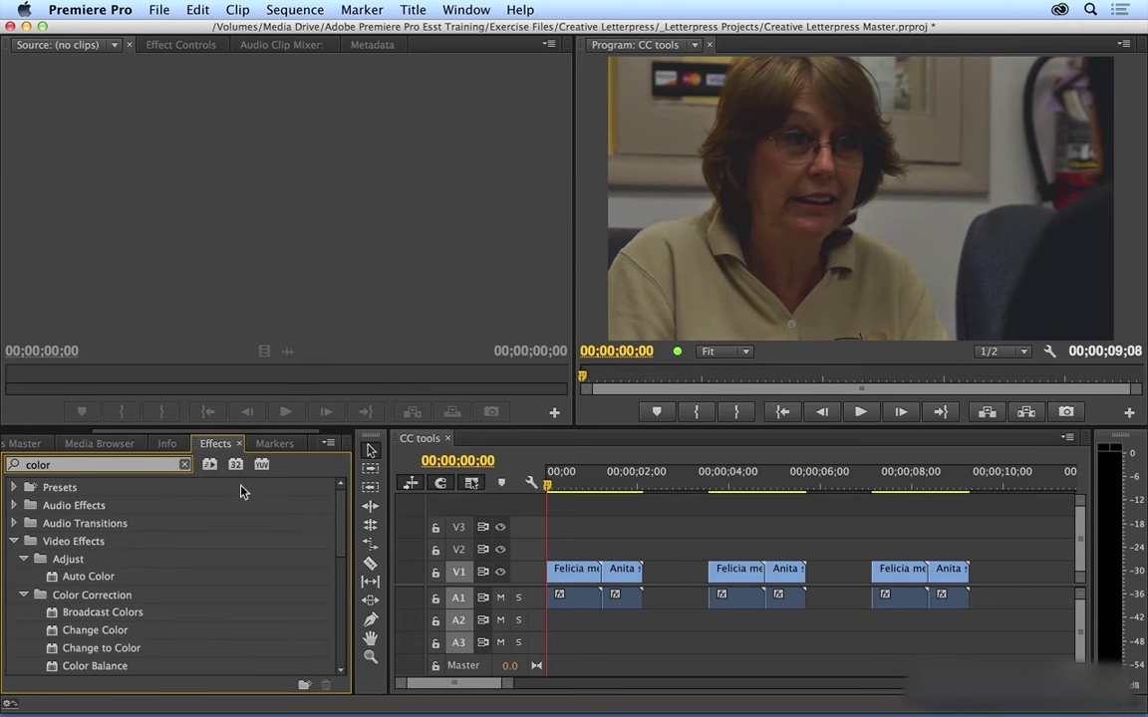
mouse_move(344, 521)
mouse_down()
mouse_move(331, 612)
mouse_move(339, 518)
mouse_up()
click(184, 465)
text(auto)
drag(88, 575, 563, 570)
drag(384, 550, 564, 570)
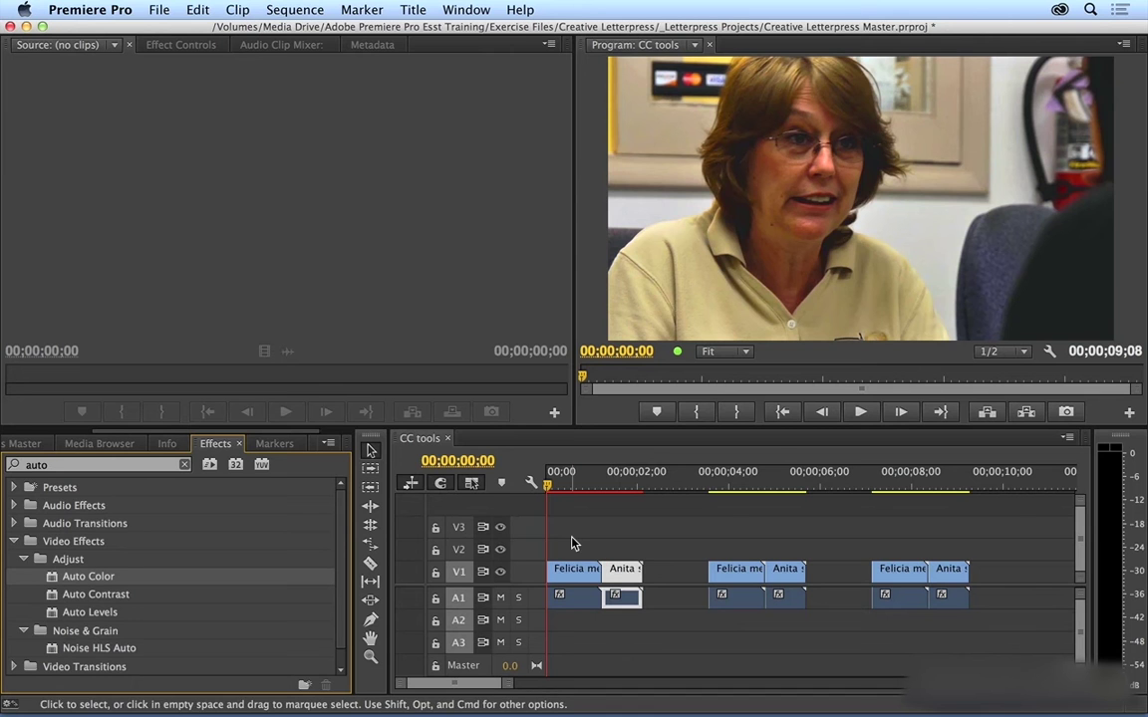
Show Effect Controls for the first clip and toggle Auto Color off and on to compare.
click(525, 454)
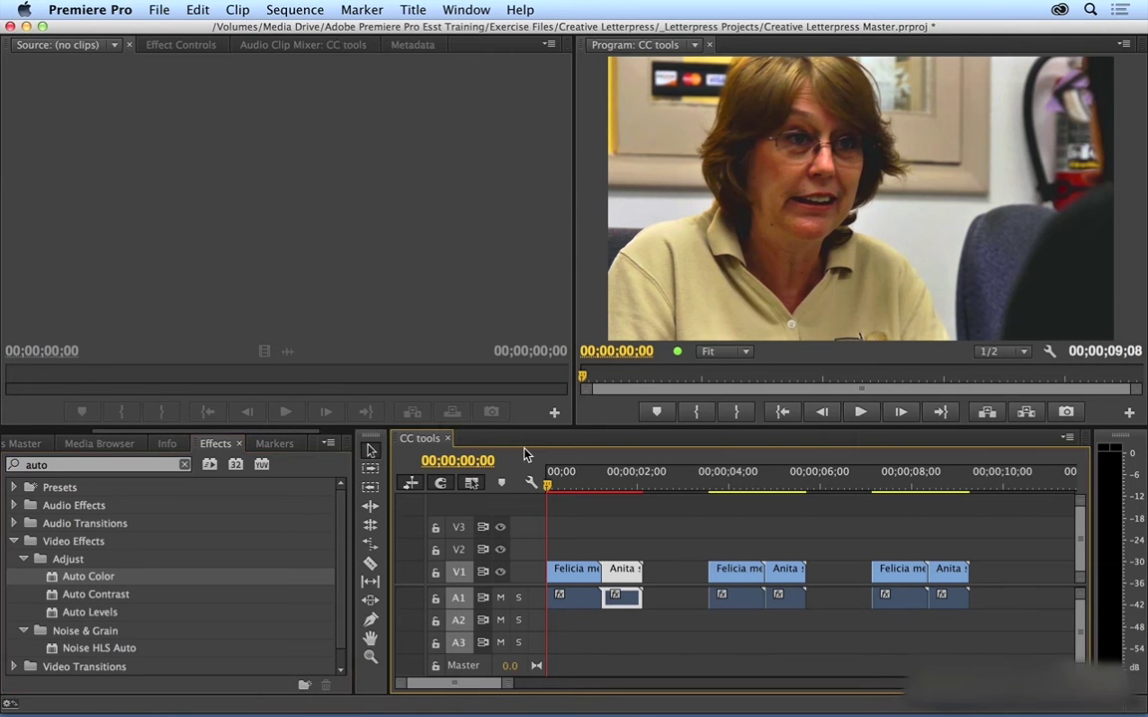
key(Down)
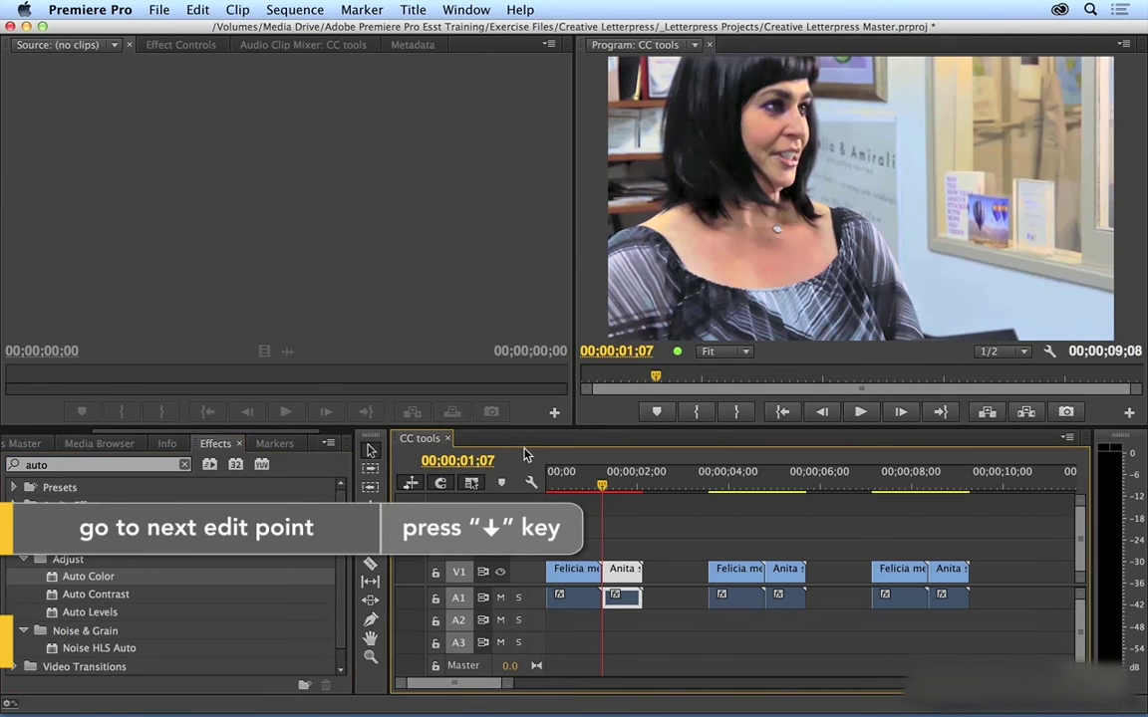
key(Up)
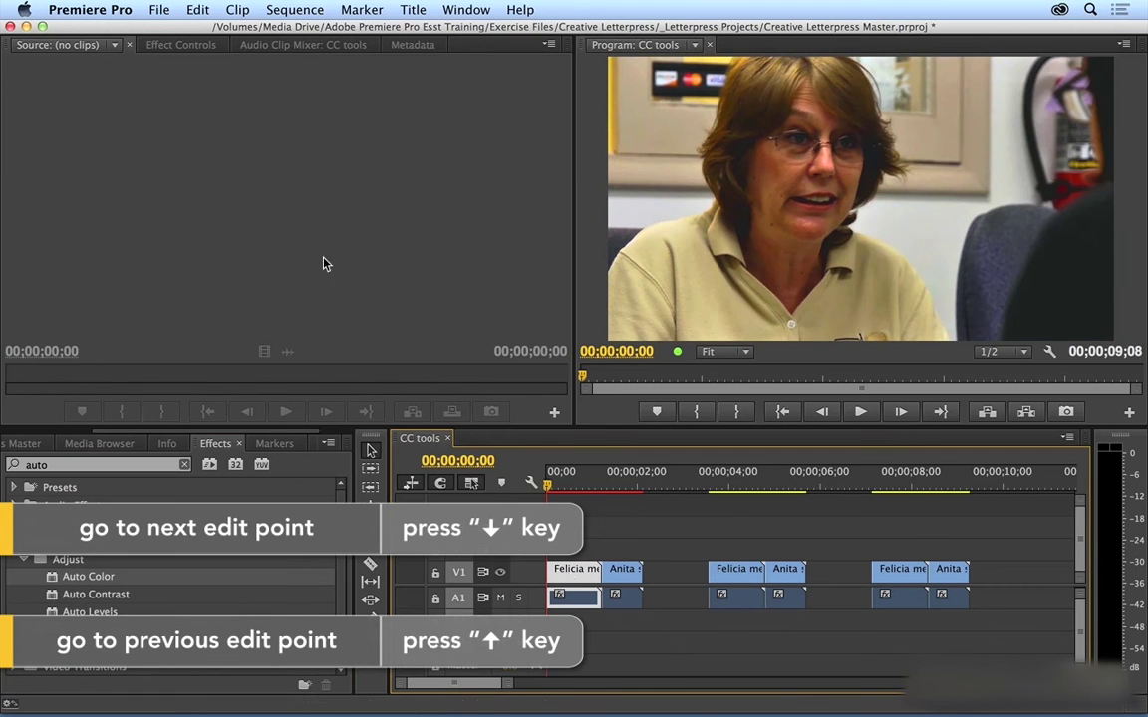
click(181, 44)
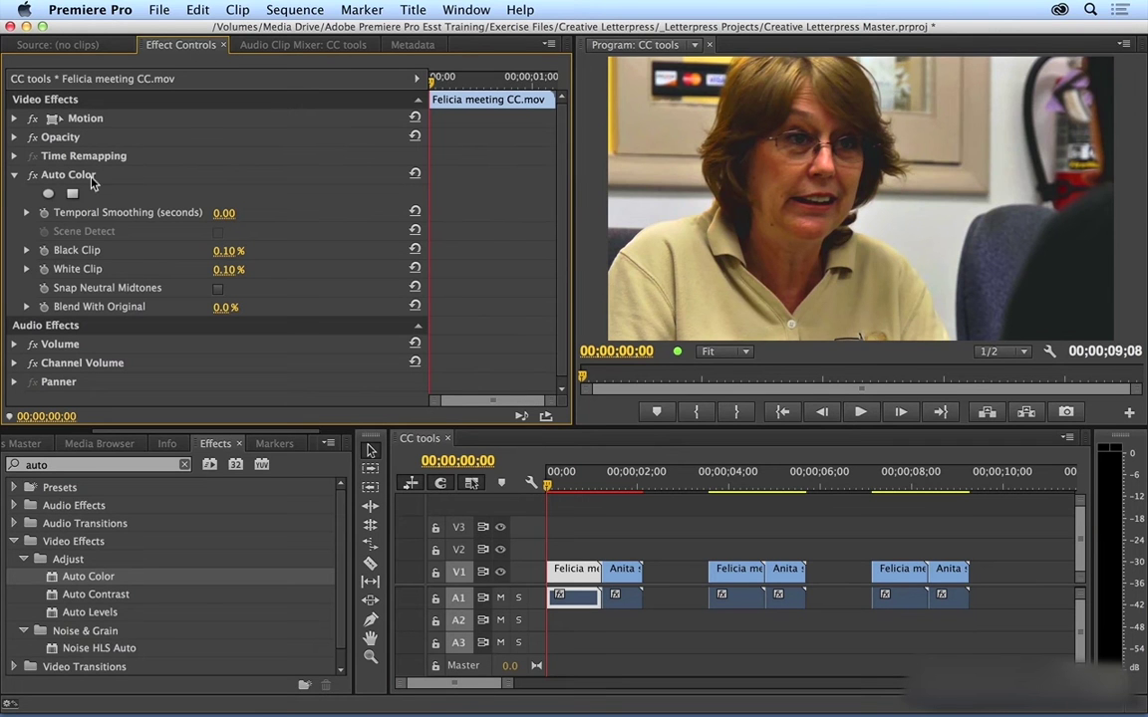
click(31, 176)
click(31, 176)
Select the next Anita clip and toggle its Auto Color off and on.
click(525, 459)
key(Down)
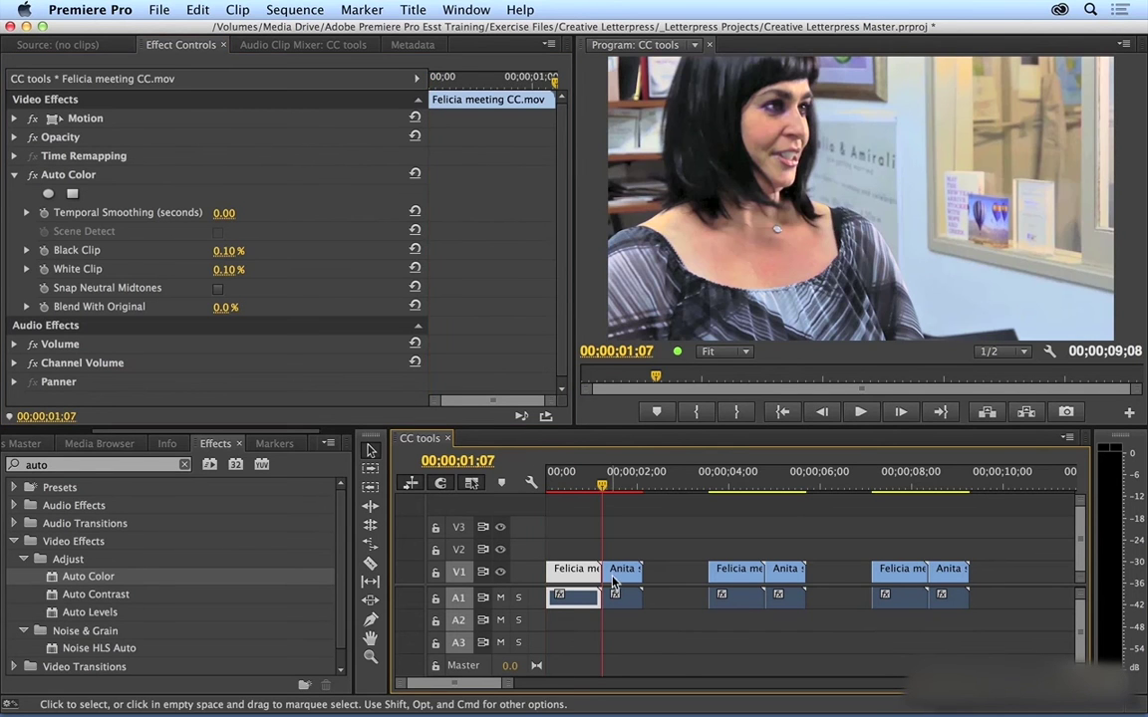
key(d)
click(31, 176)
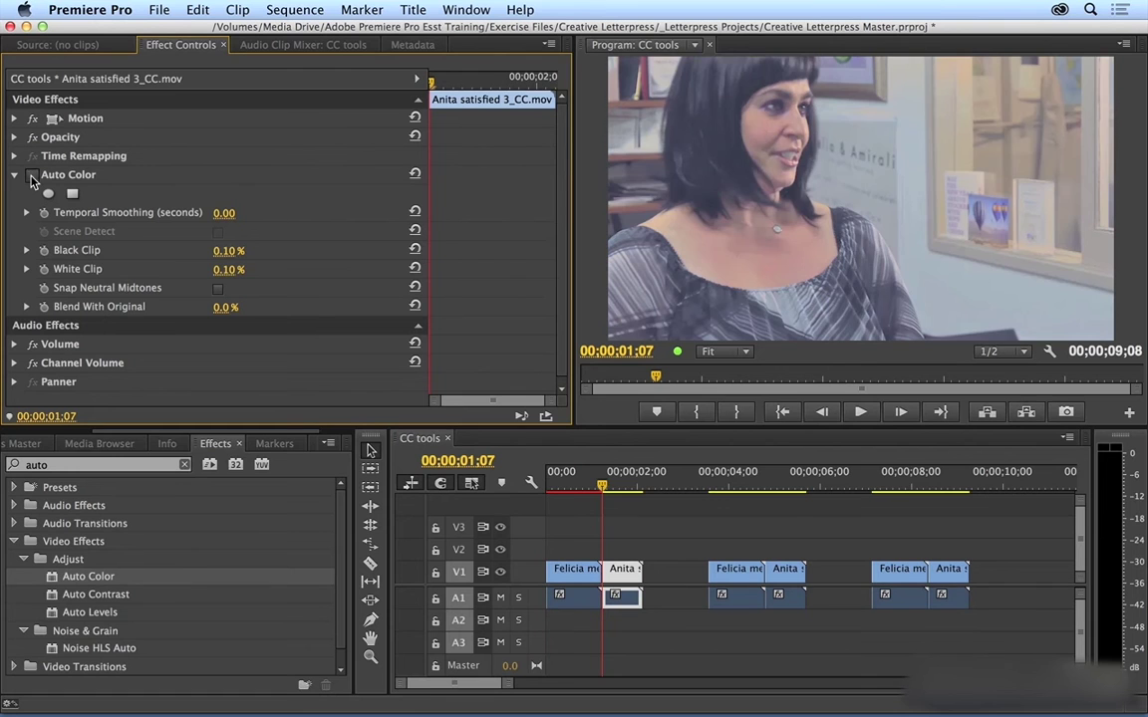
click(31, 175)
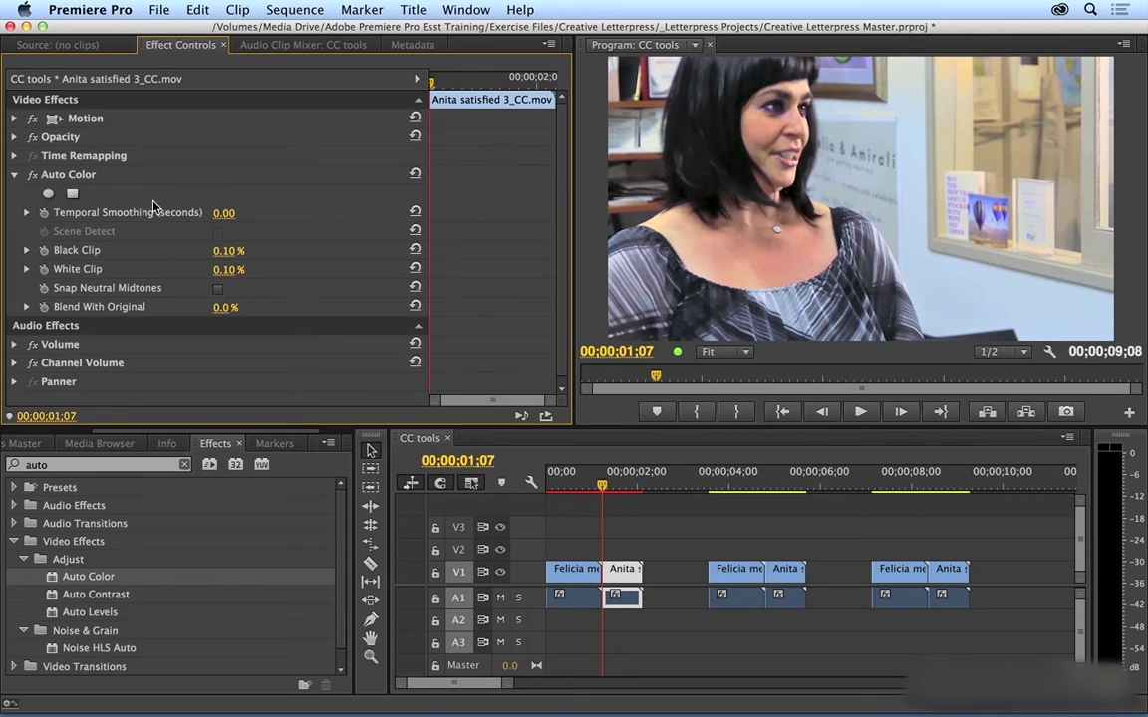
Search 'fast', drop Fast Color Corrector on the second Felicia clip, and select that clip.
click(183, 466)
text(fast)
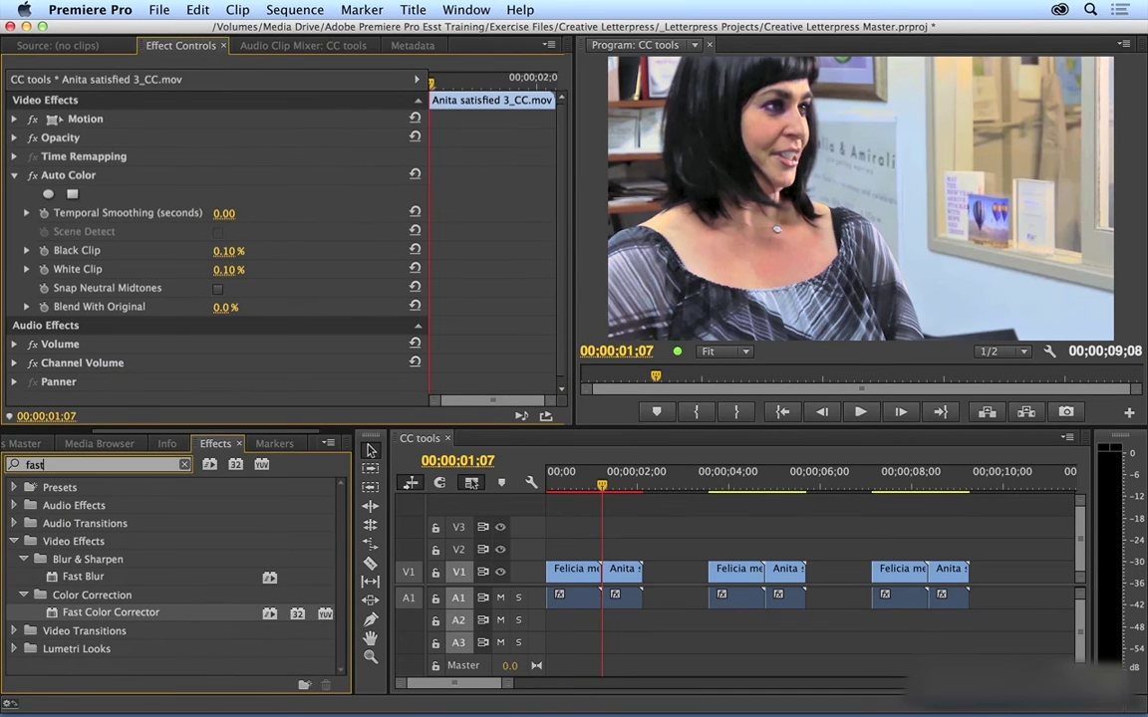
drag(110, 613, 735, 570)
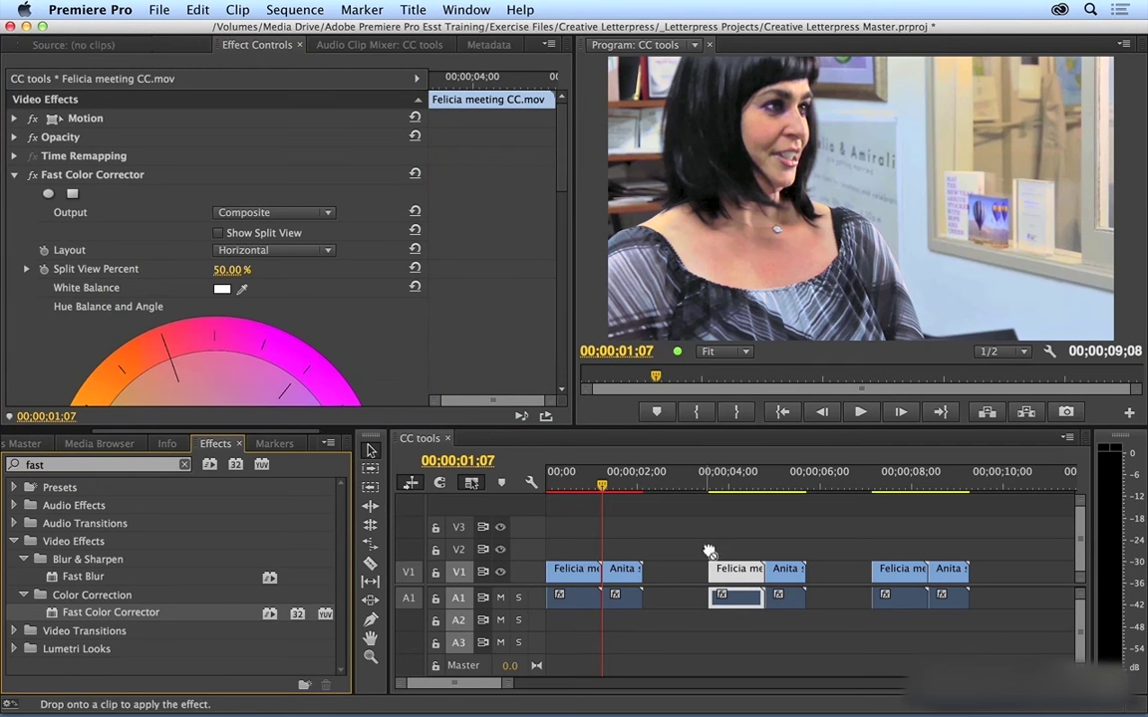
click(785, 569)
click(684, 478)
key(Down)
click(741, 576)
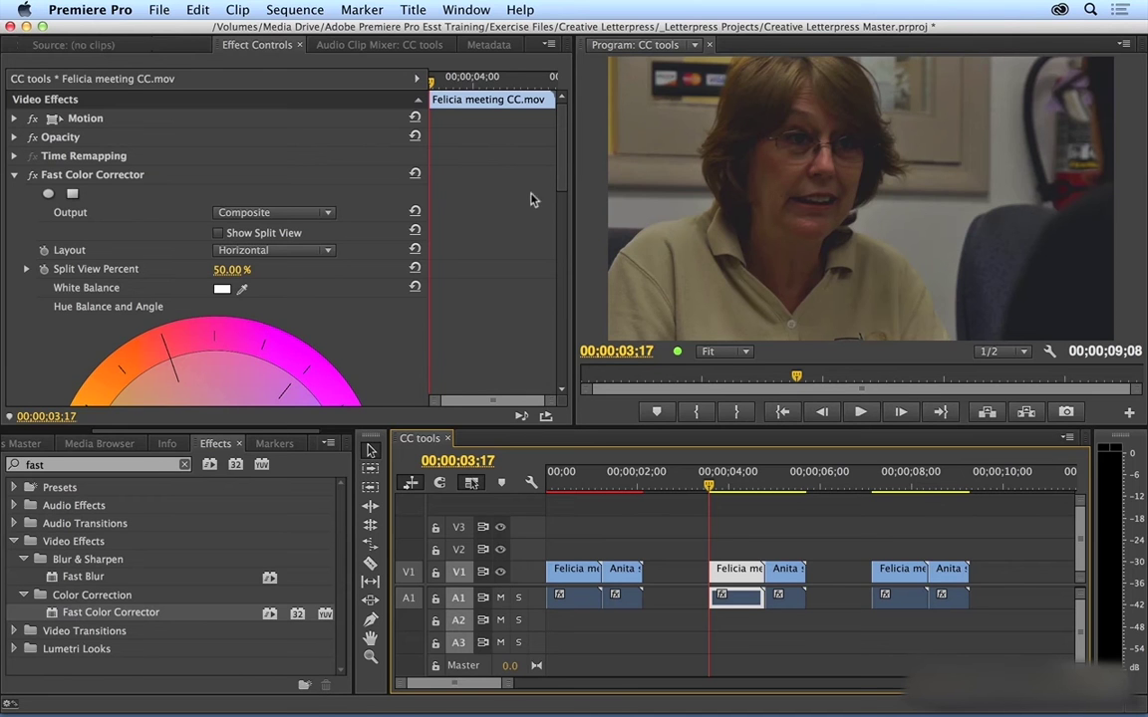
Sample black and white levels from the Program monitor with the Fast Color Corrector eyedroppers.
scroll(563, 195, down, 5)
scroll(566, 271, down, 5)
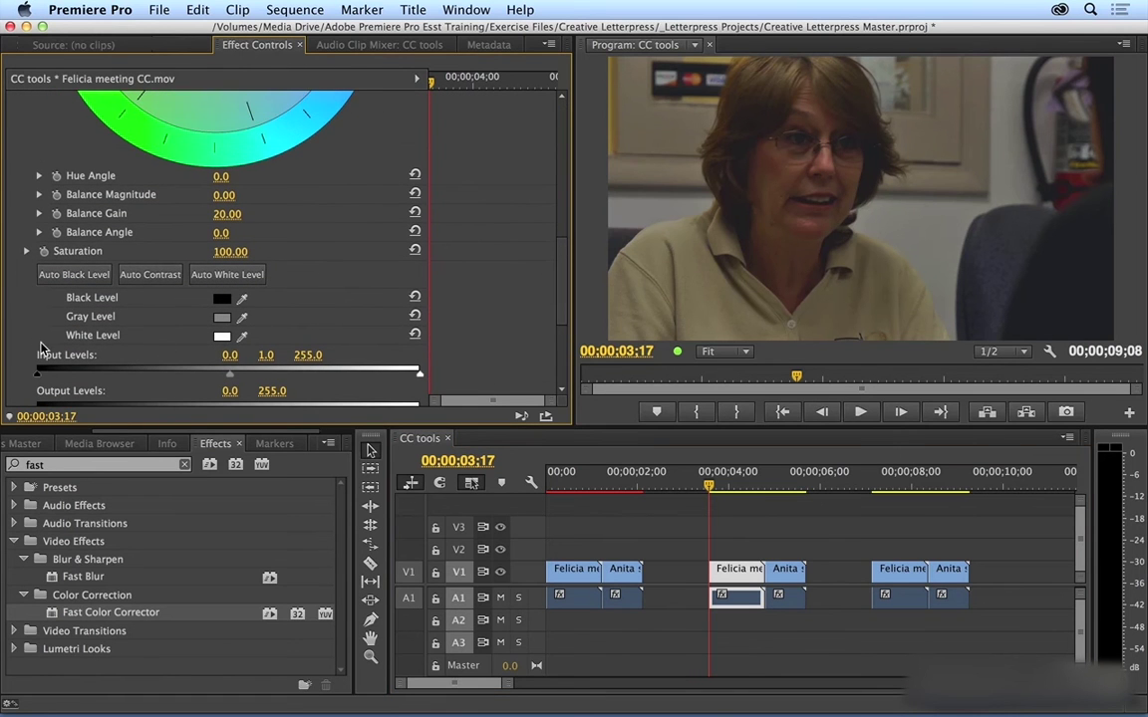
click(242, 297)
drag(242, 297, 609, 82)
drag(242, 336, 935, 245)
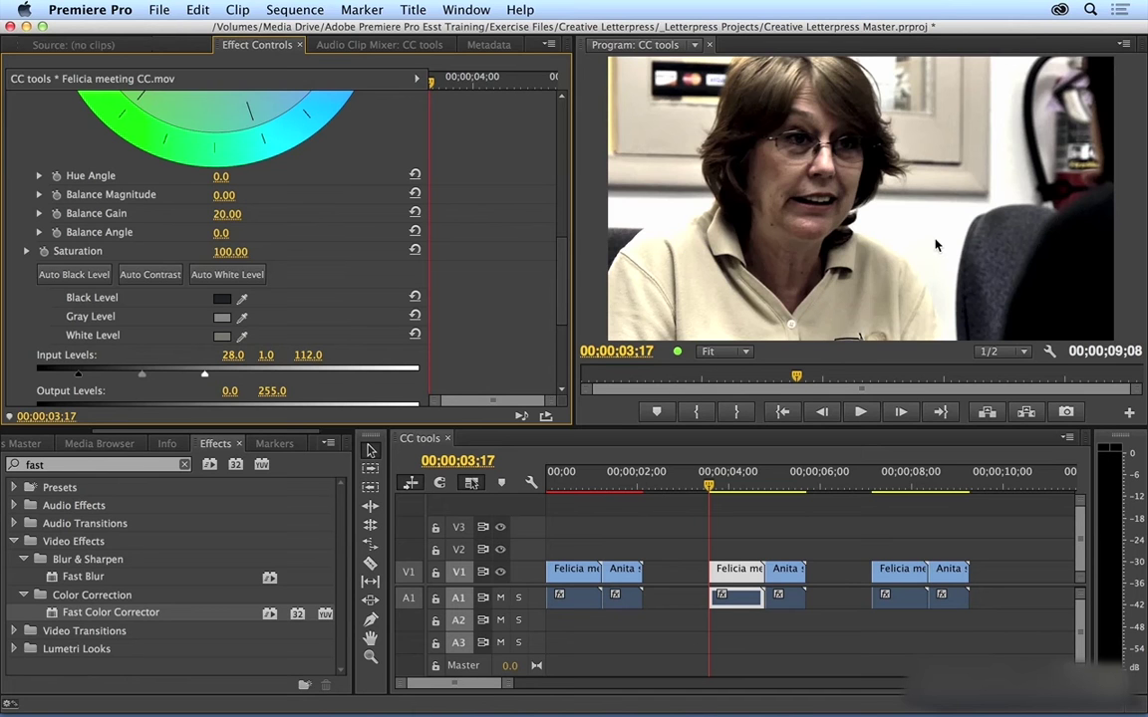
Fine-tune the input levels to white 122.4 and black 18.5.
drag(202, 378, 222, 378)
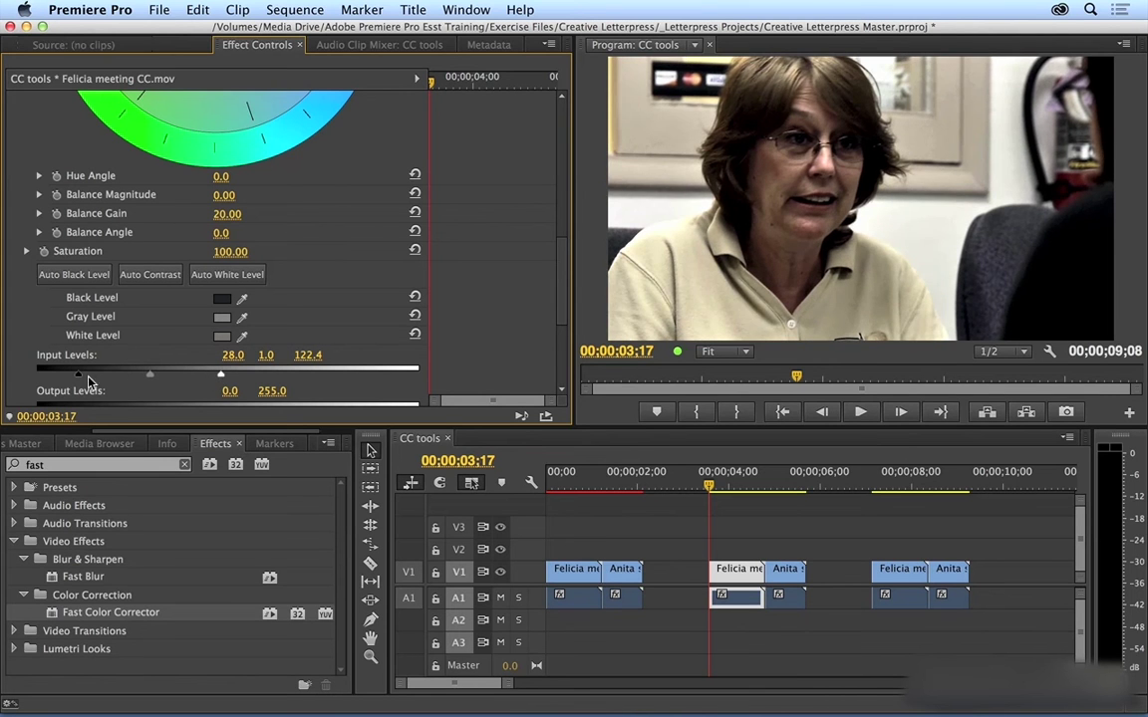
drag(79, 375, 66, 374)
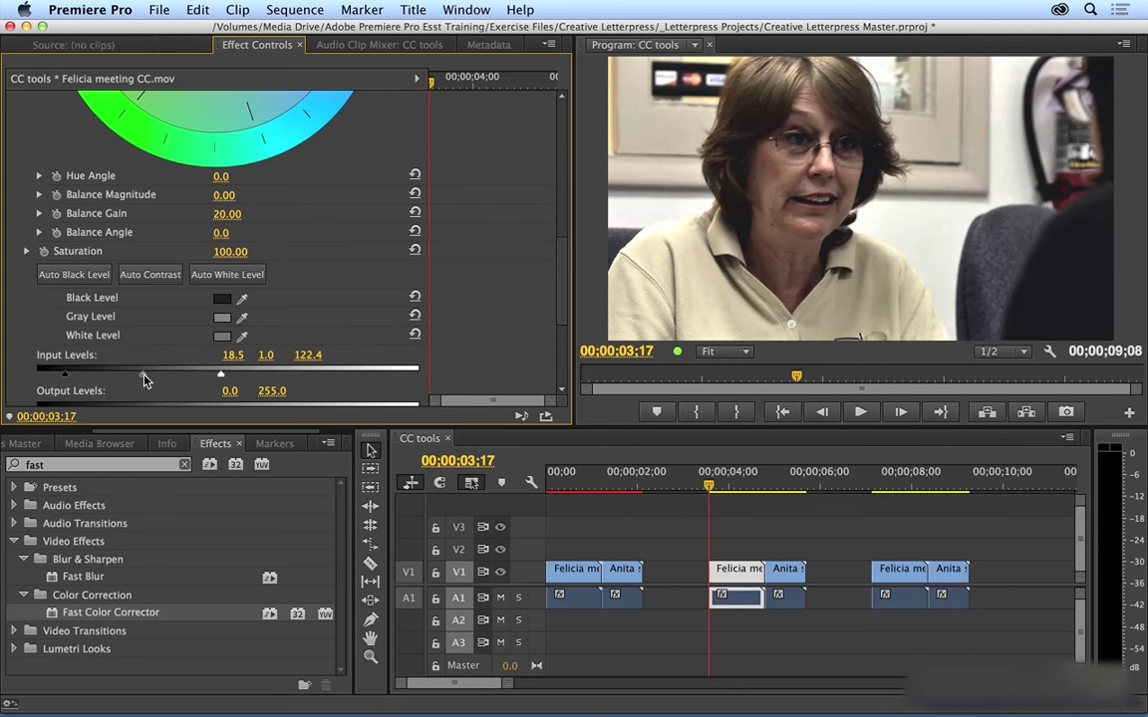
drag(143, 380, 145, 378)
drag(563, 254, 565, 203)
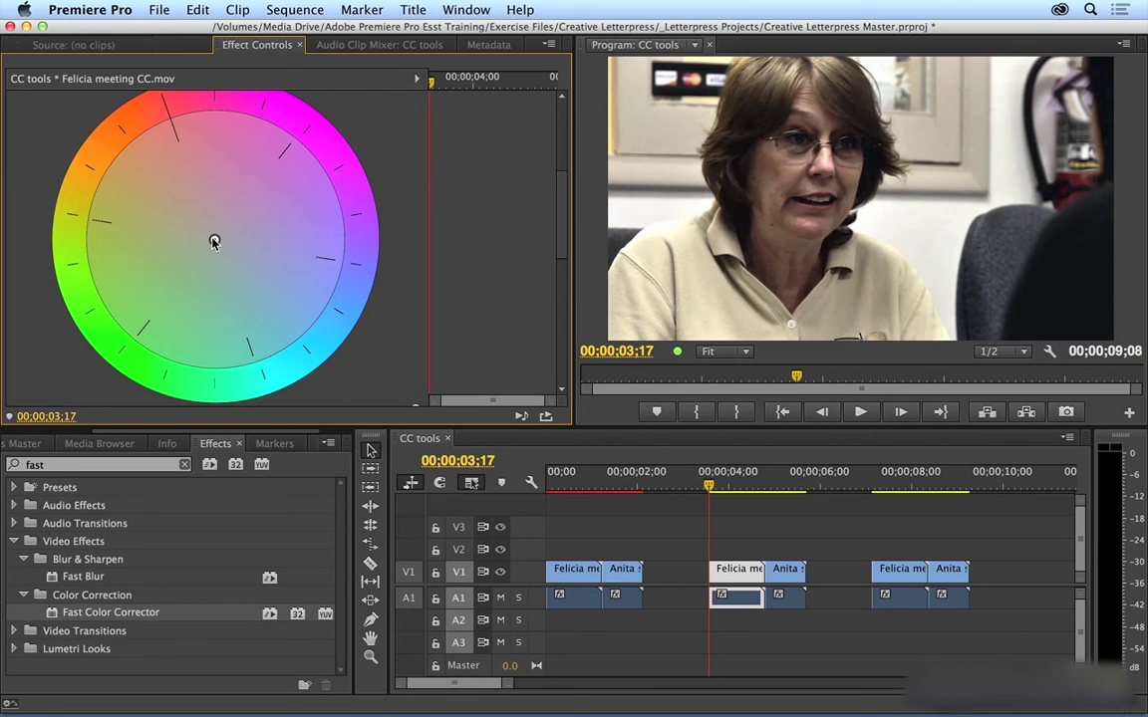
Warm the balance wheel to magnitude 26.22 at -128.3°, enlarging the effect settings area.
drag(212, 240, 180, 164)
scroll(538, 259, down, 4)
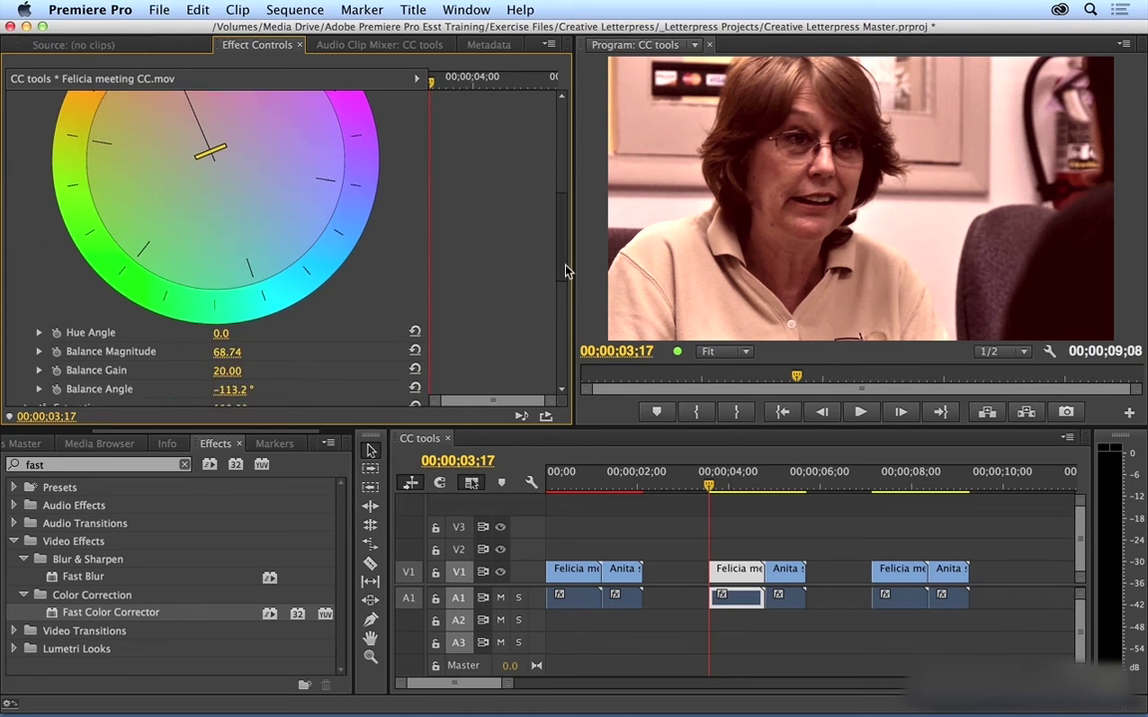
scroll(565, 284, up, 2)
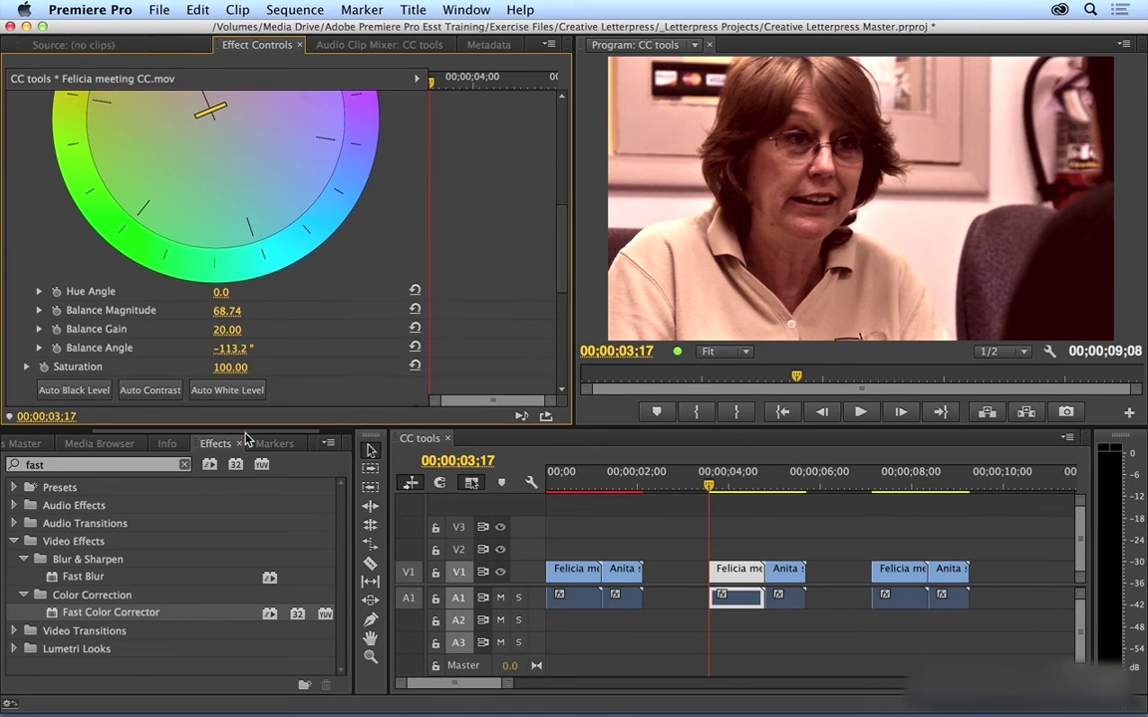
drag(242, 423, 242, 522)
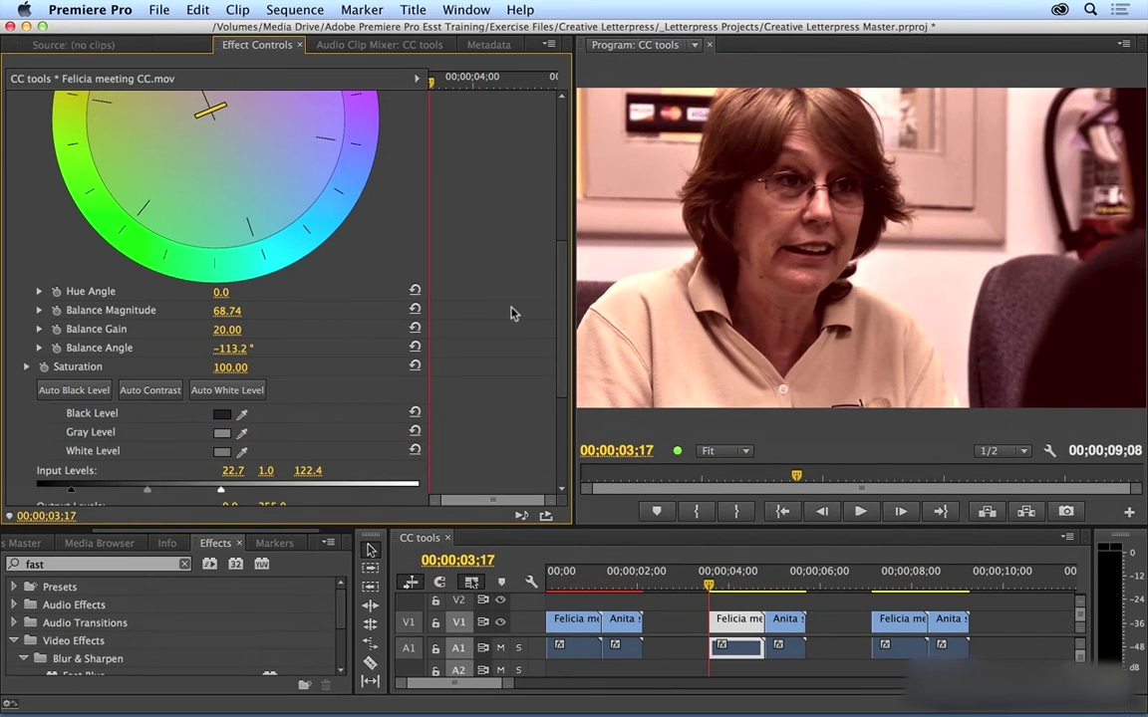
scroll(565, 342, up, 4)
drag(174, 157, 215, 242)
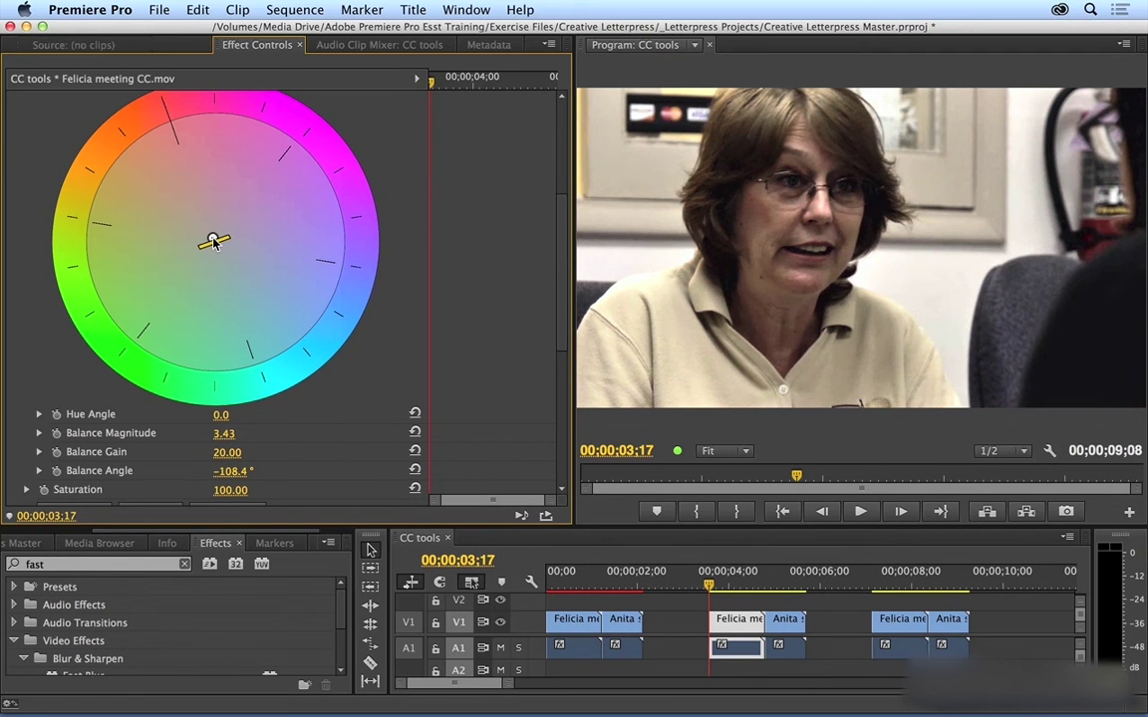
drag(214, 243, 192, 220)
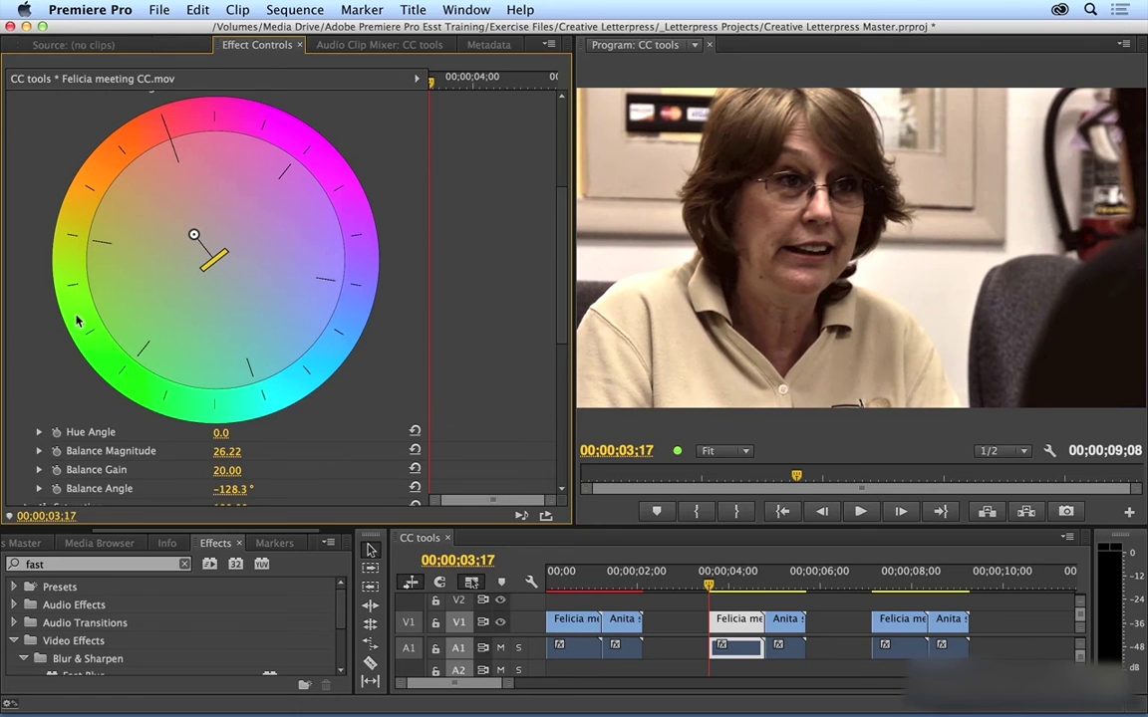
Try rotating the balance Hue Angle, then reset it to 0.
scroll(70, 290, down, 2)
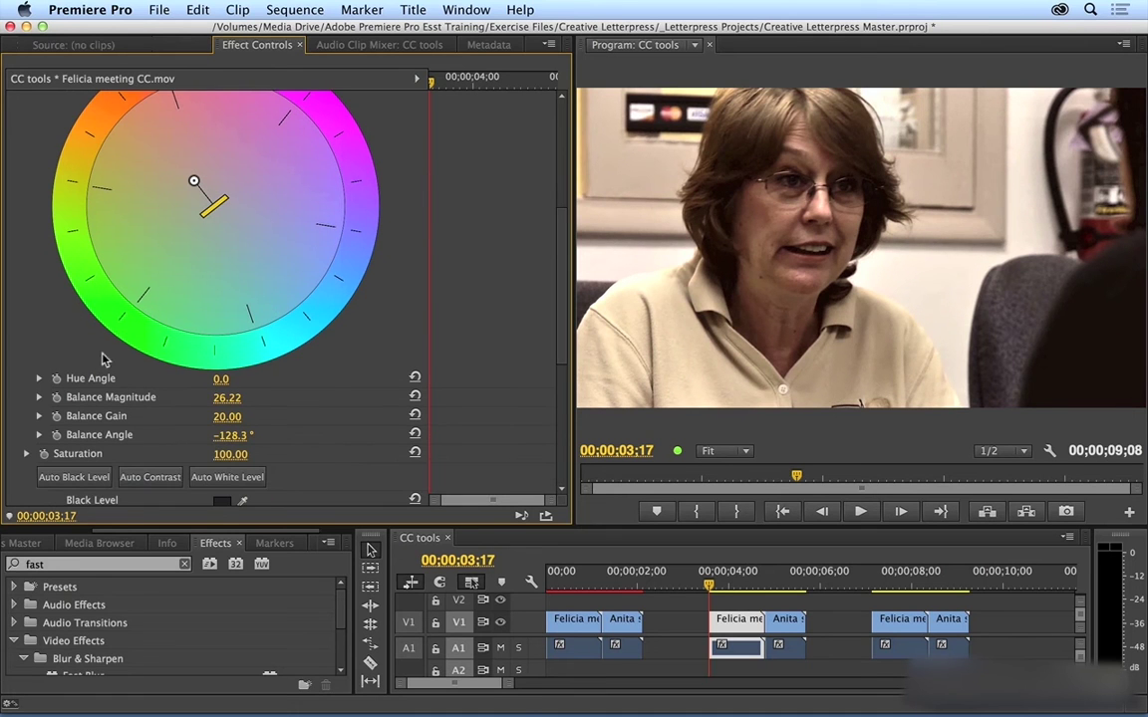
drag(90, 116, 65, 151)
mouse_move(224, 379)
mouse_down()
mouse_move(284, 379)
mouse_move(231, 378)
mouse_up()
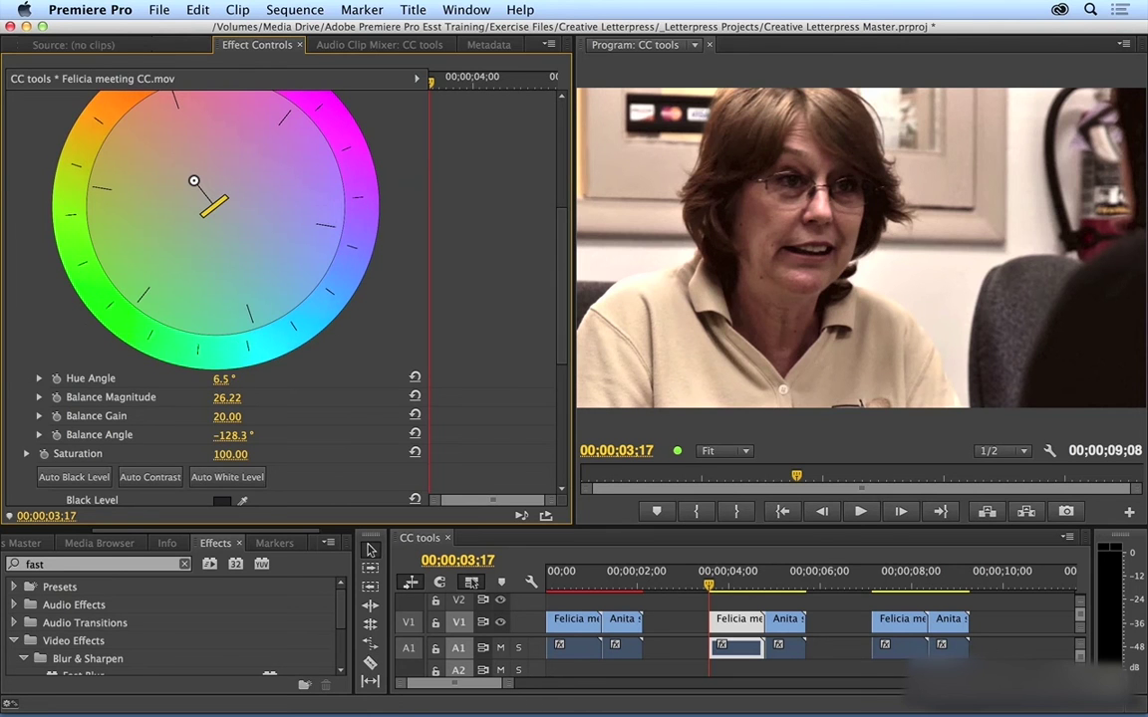
scroll(36, 156, up, 5)
scroll(36, 157, down, 5)
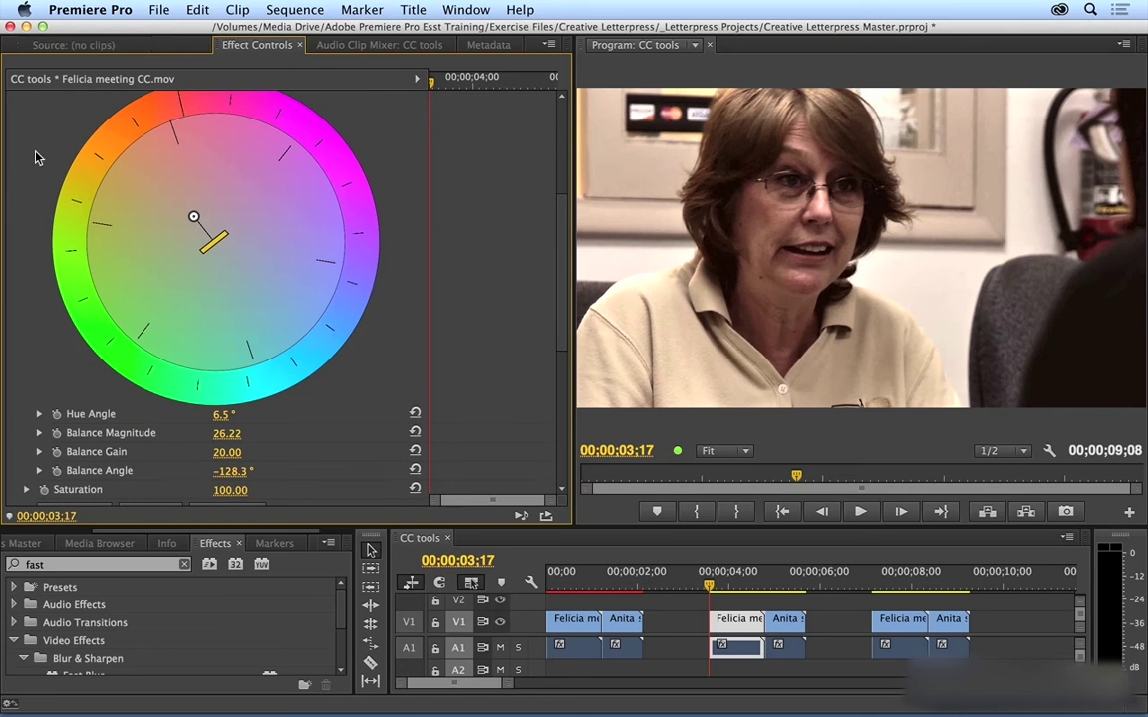
click(416, 414)
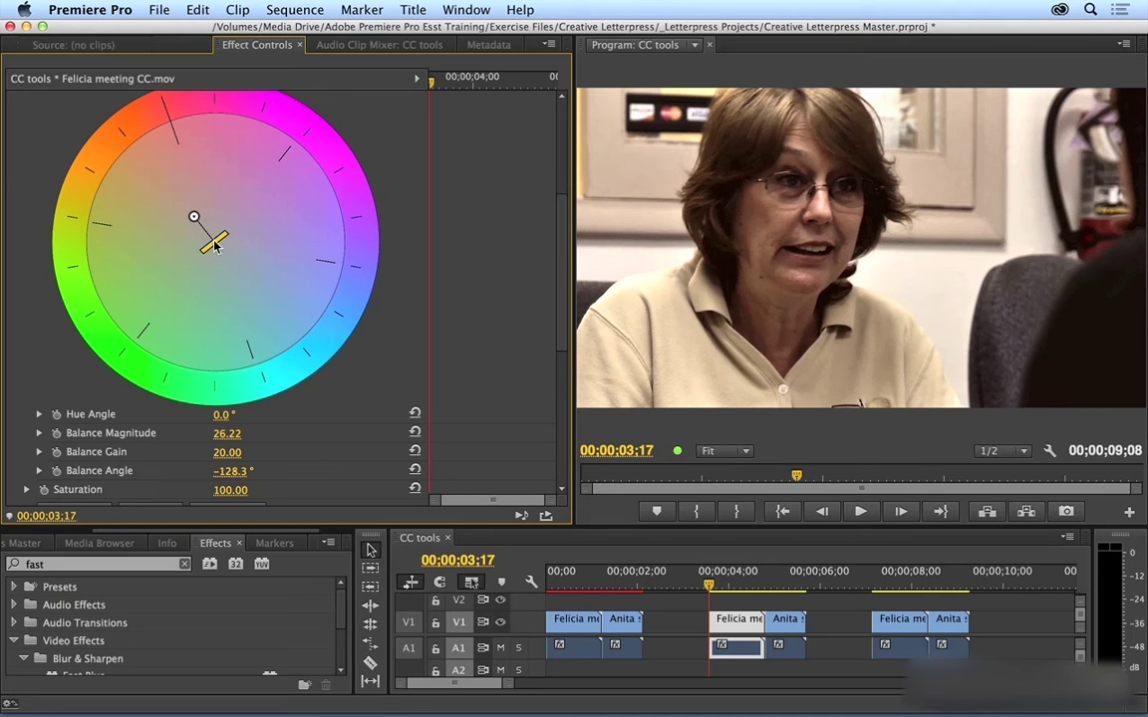
Experiment with raising Balance Gain, then reset it to its 20.00 default.
mouse_move(215, 245)
mouse_down()
mouse_move(195, 222)
mouse_move(215, 237)
mouse_up()
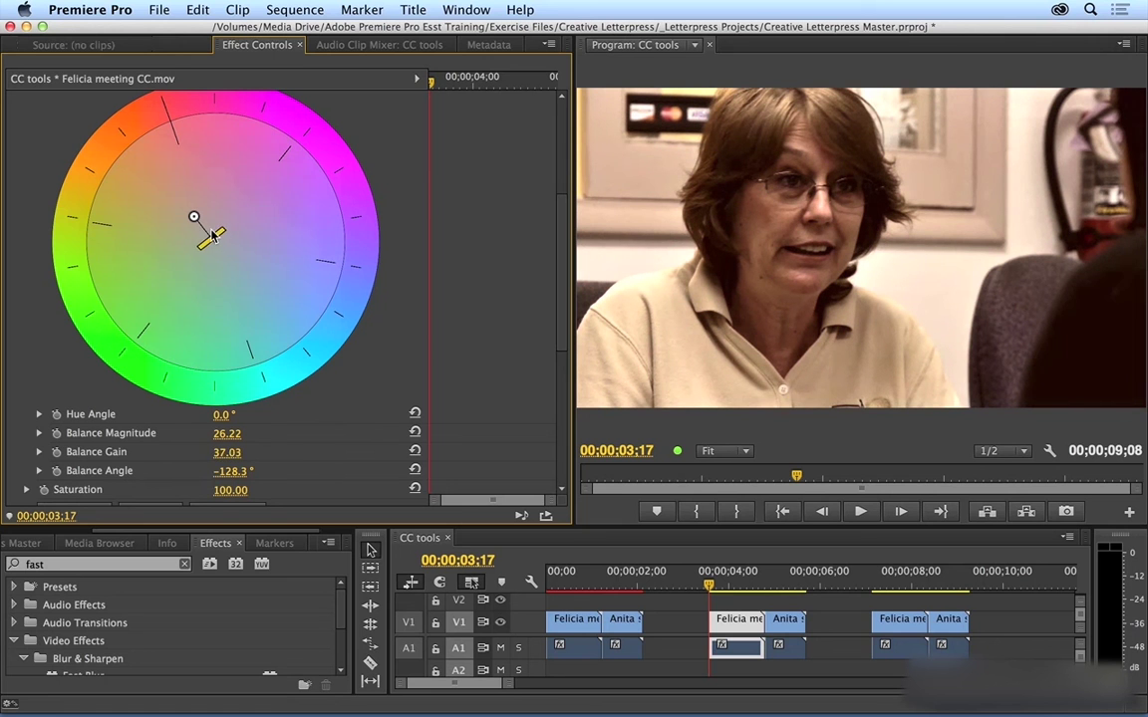
drag(218, 240, 212, 238)
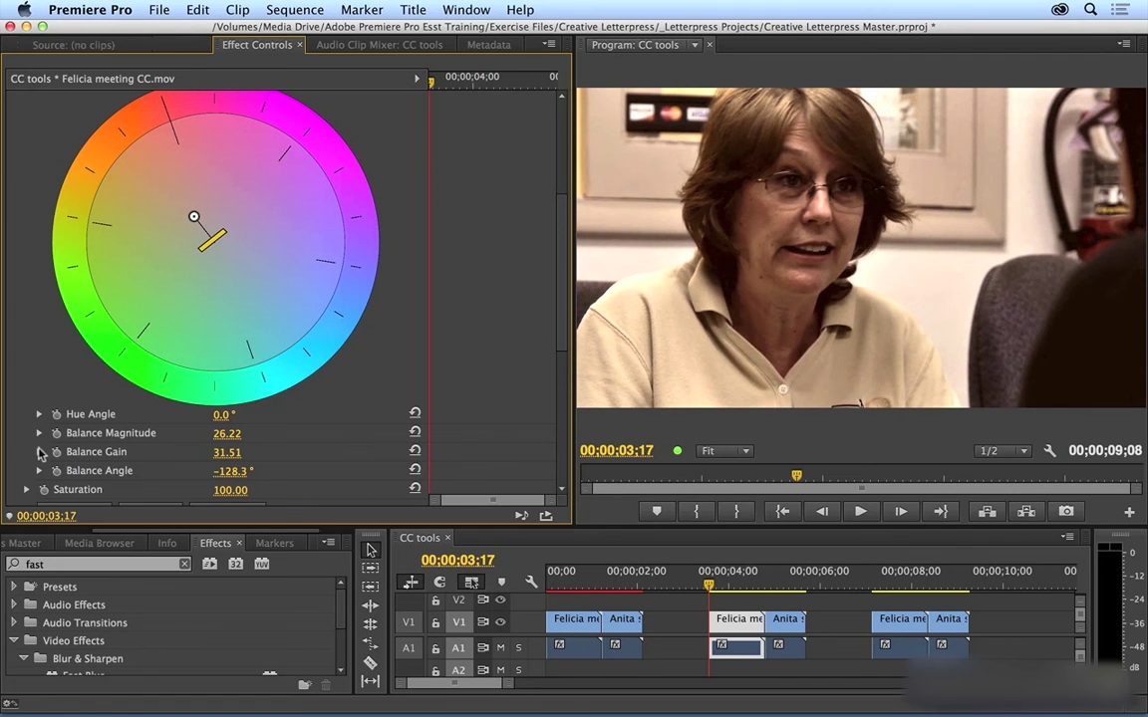
drag(227, 453, 290, 454)
click(415, 452)
Raise the Fast Color Corrector Saturation to 167.00.
scroll(189, 409, down, 3)
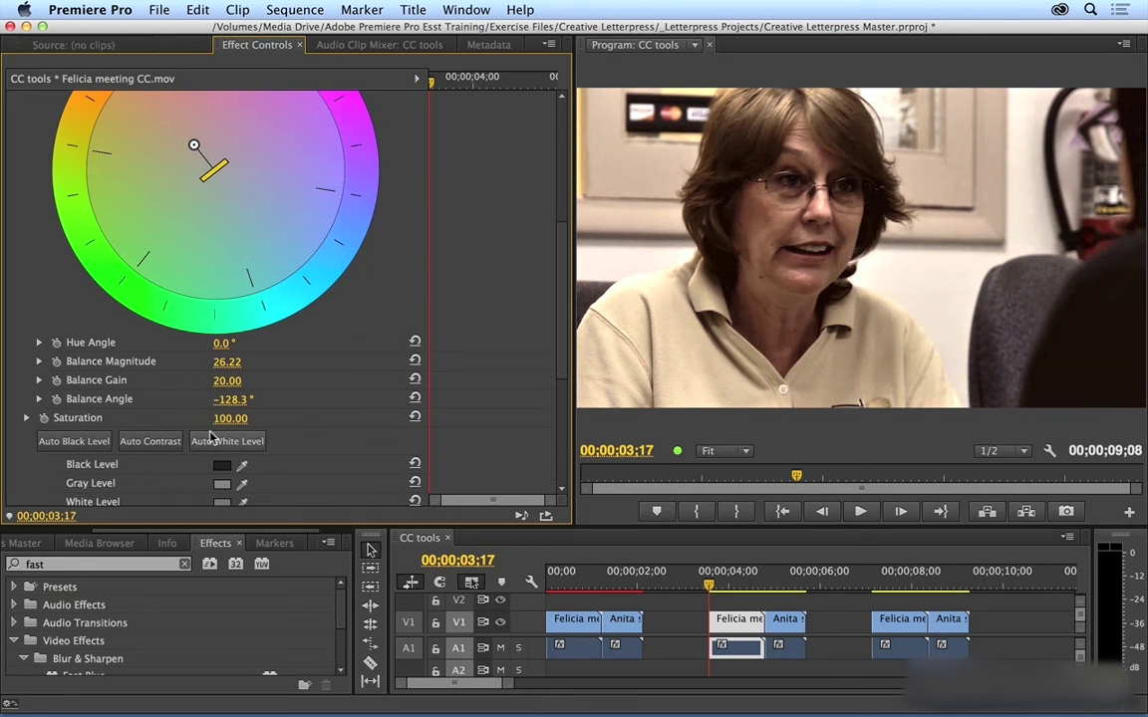
drag(218, 416, 228, 417)
scroll(564, 363, down, 1)
scroll(564, 362, down, 4)
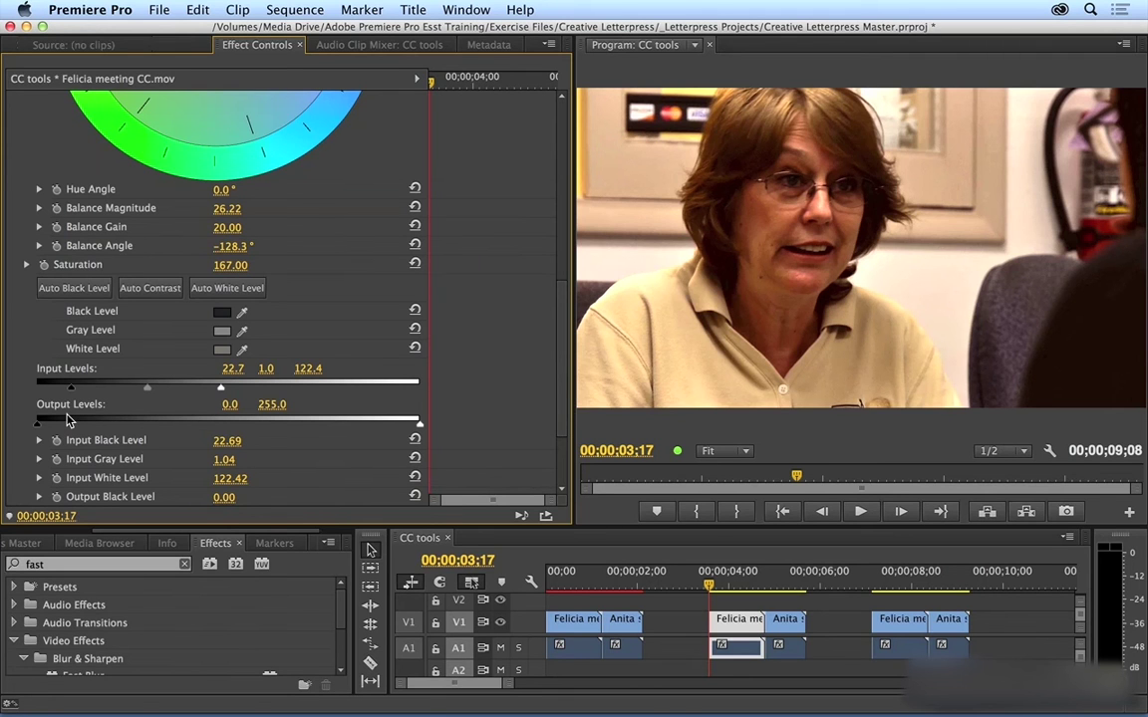
Set the output levels to 16 black and 235 white.
click(230, 403)
text(16)
key(Tab)
text(235)
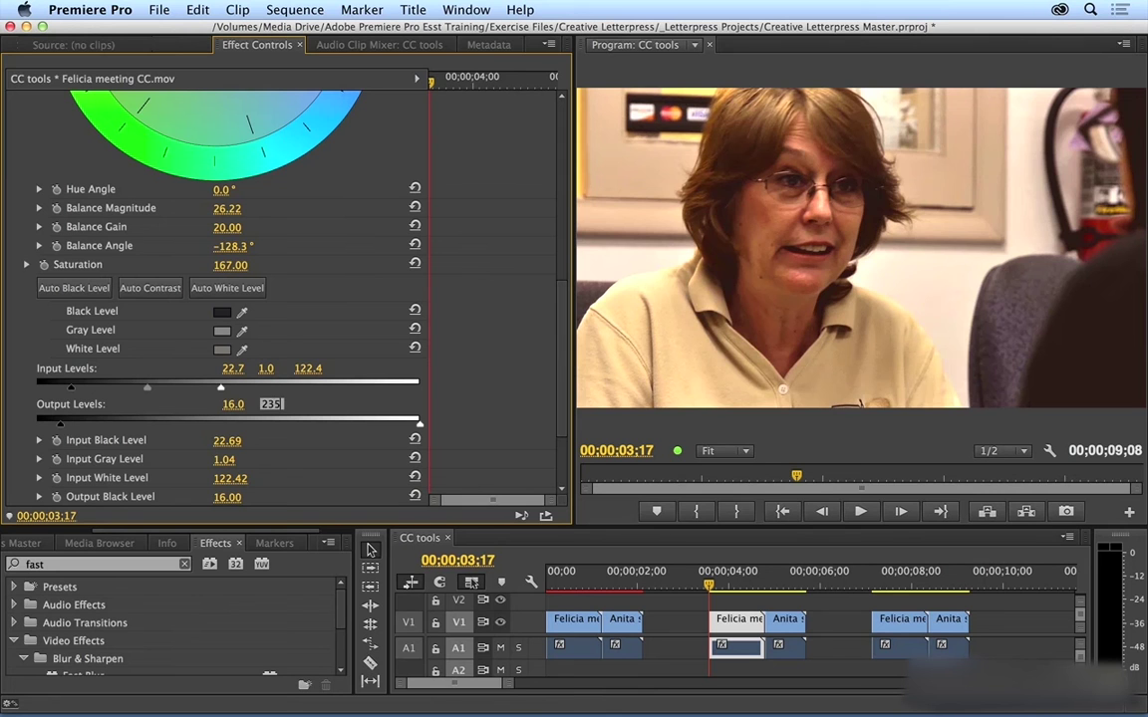
key(Return)
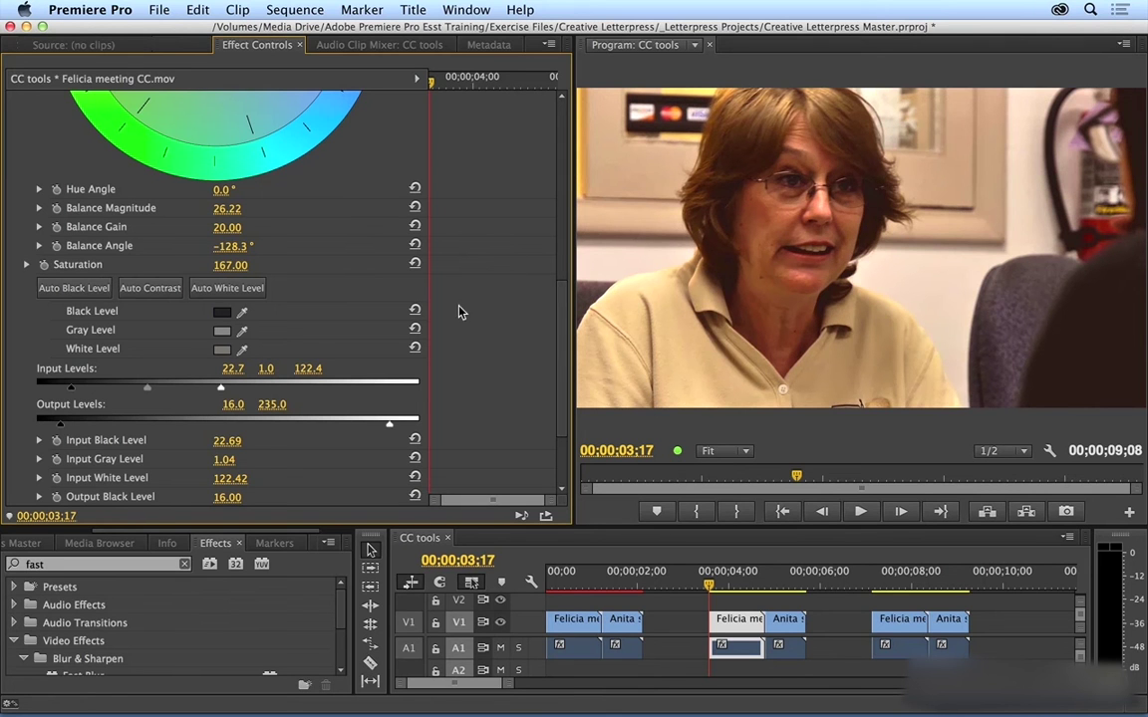
drag(561, 321, 561, 128)
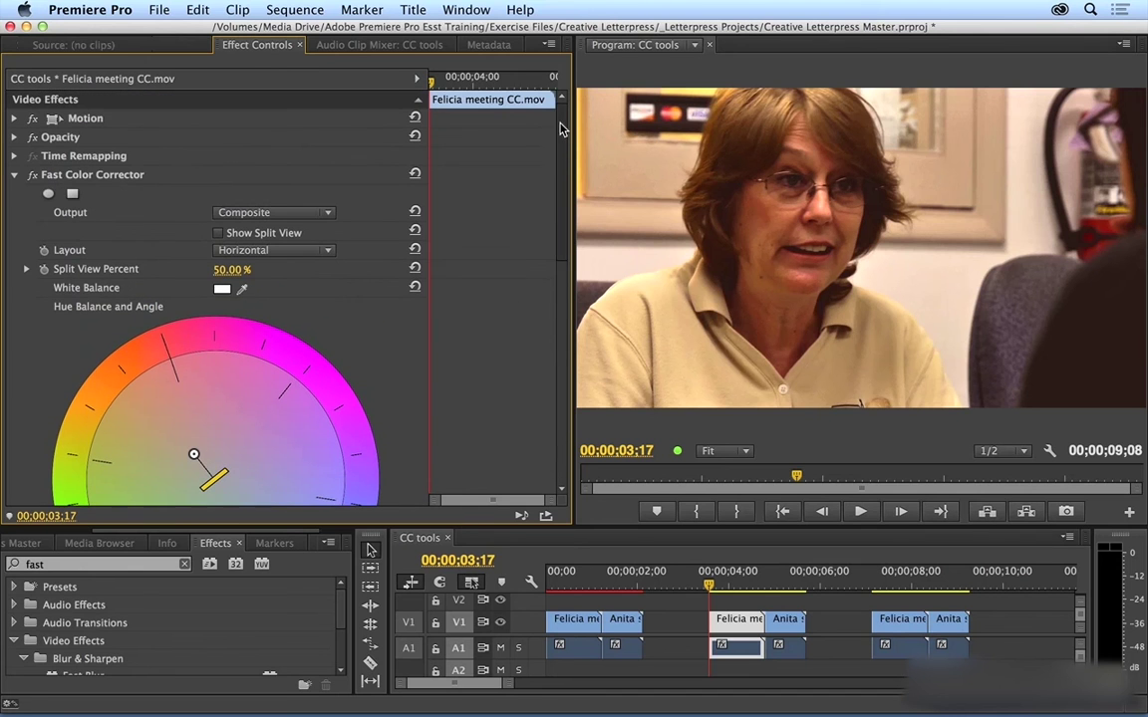
Toggle the corrector to compare, then enable a vertical split view at 43.00%.
click(32, 175)
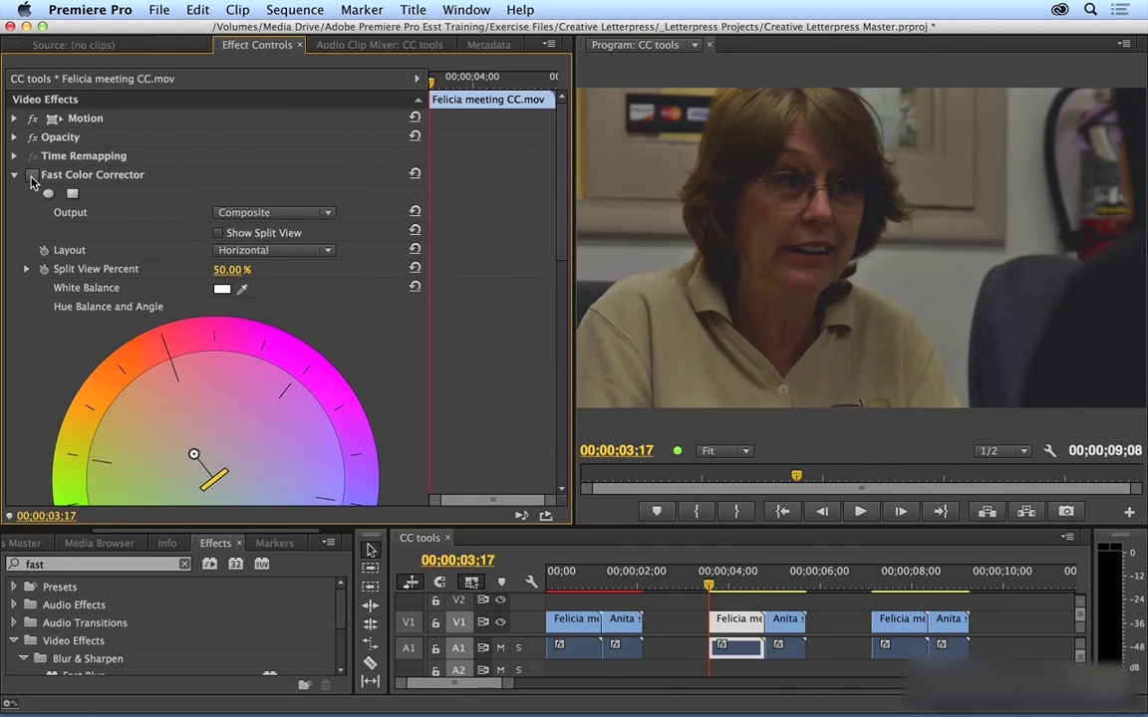
click(32, 176)
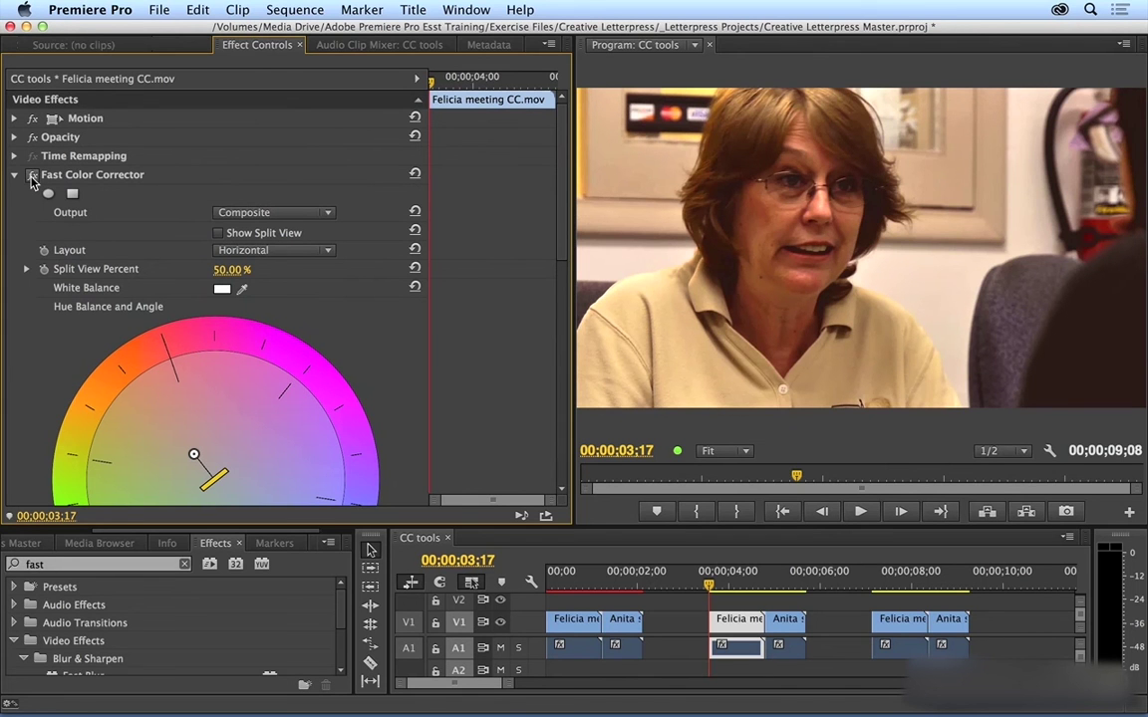
click(218, 234)
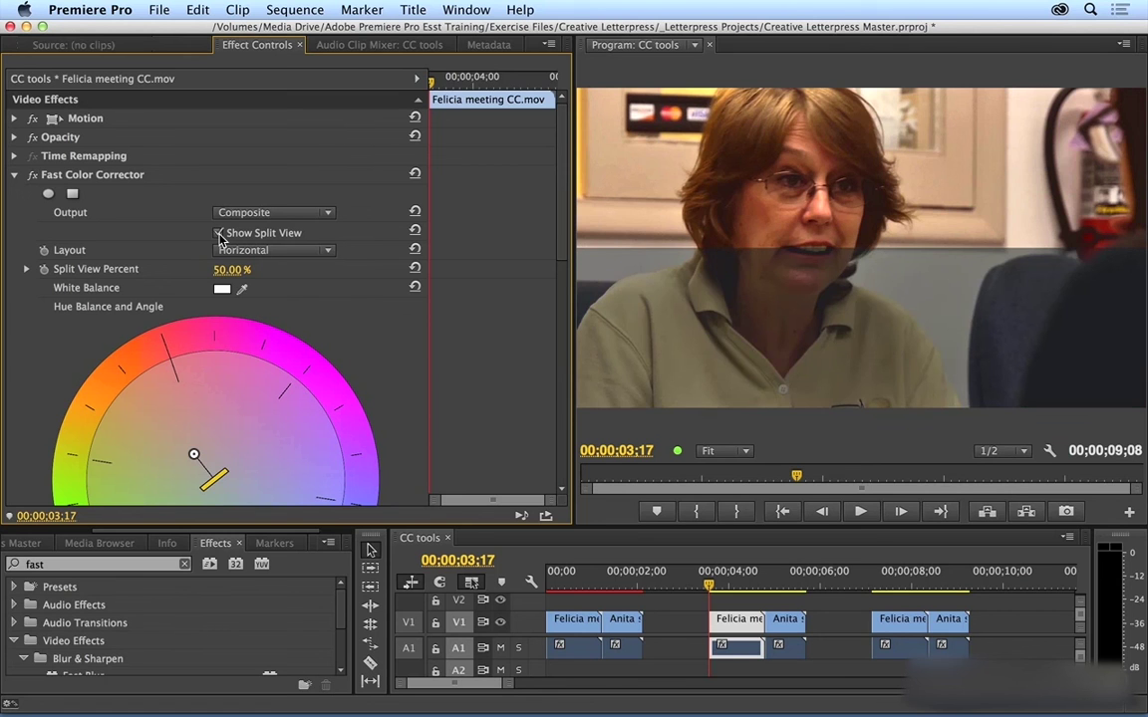
click(271, 250)
click(267, 285)
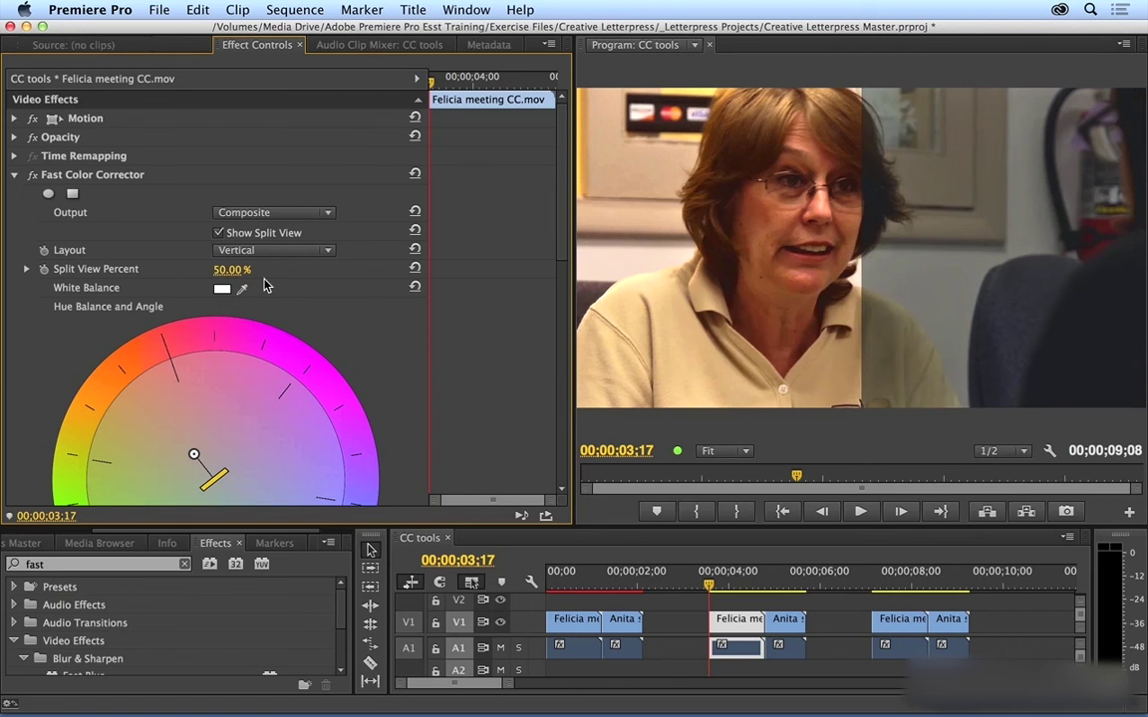
drag(229, 269, 193, 269)
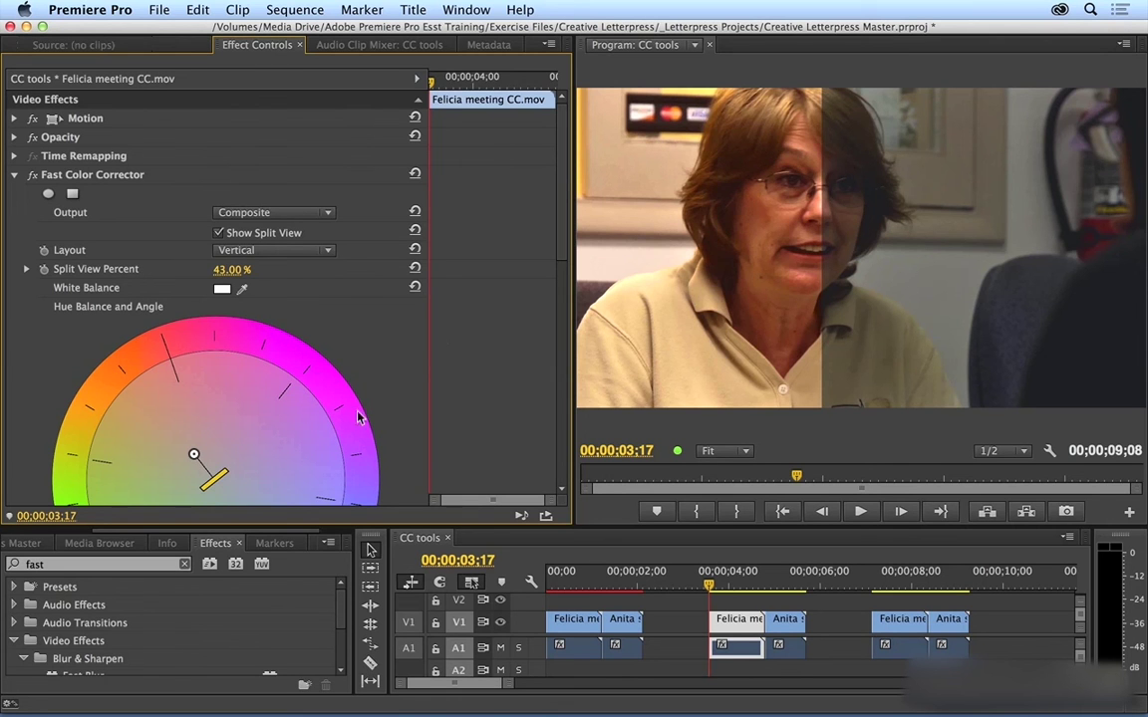
click(95, 568)
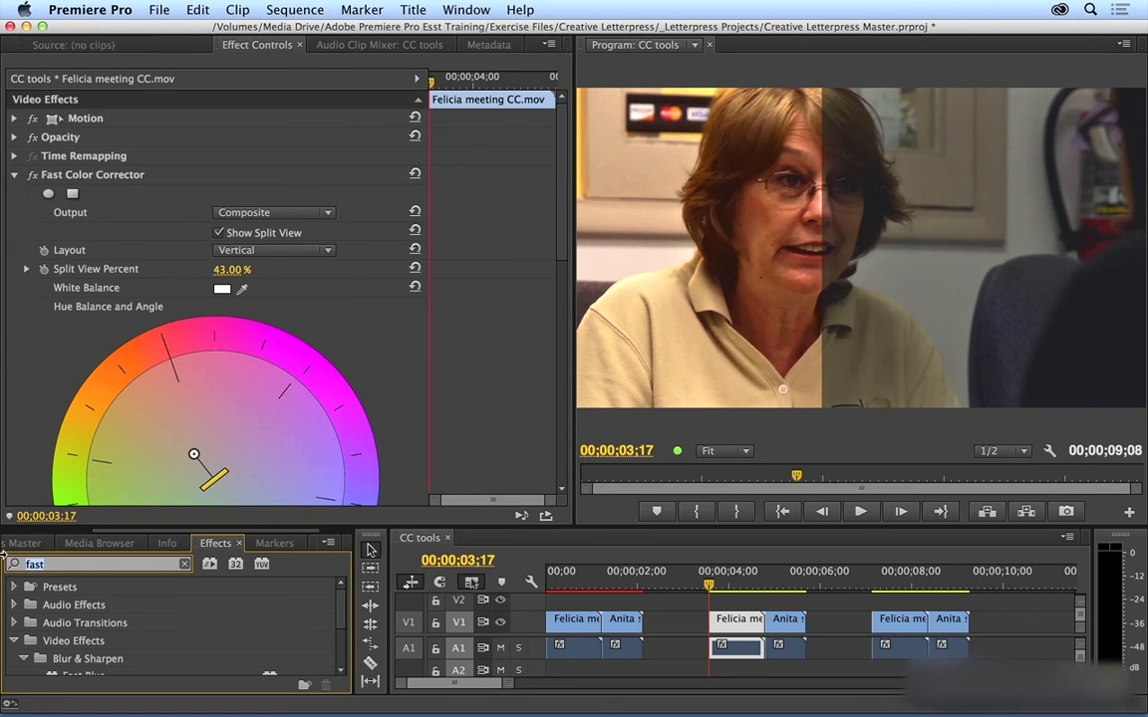
Search 'three', drop Three-Way Color Corrector on the last Felicia and Anita clips, and reselect Felicia.
key(super+a)
text(three)
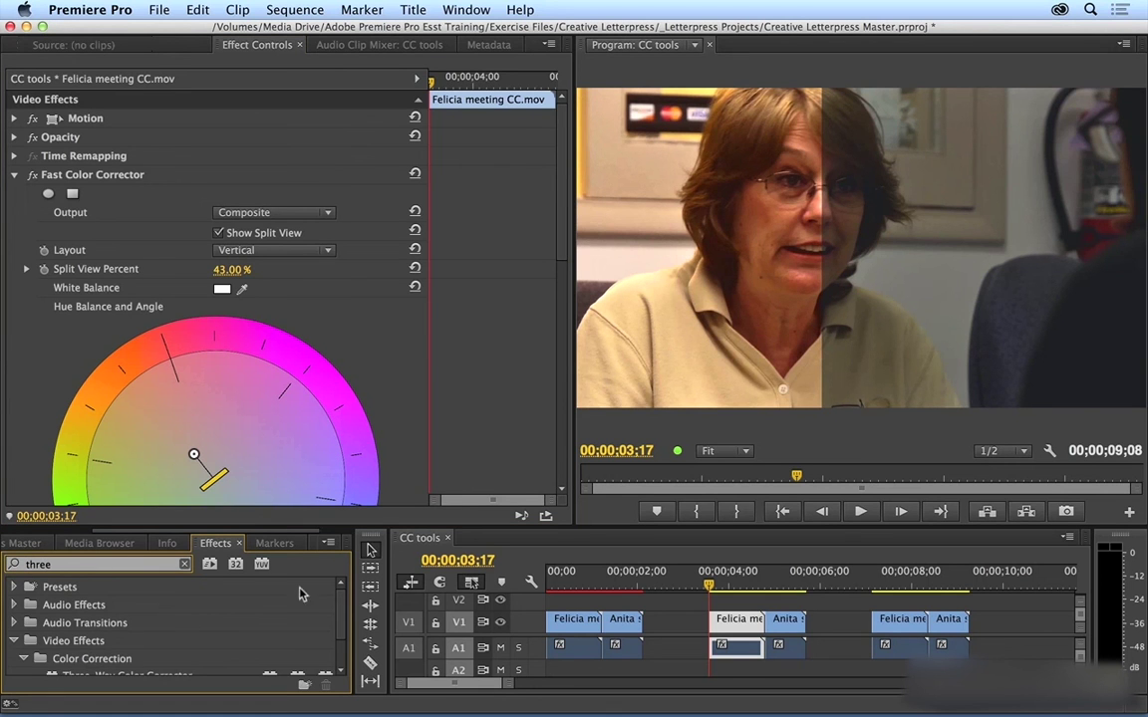
scroll(309, 558, down, 2)
drag(211, 638, 877, 635)
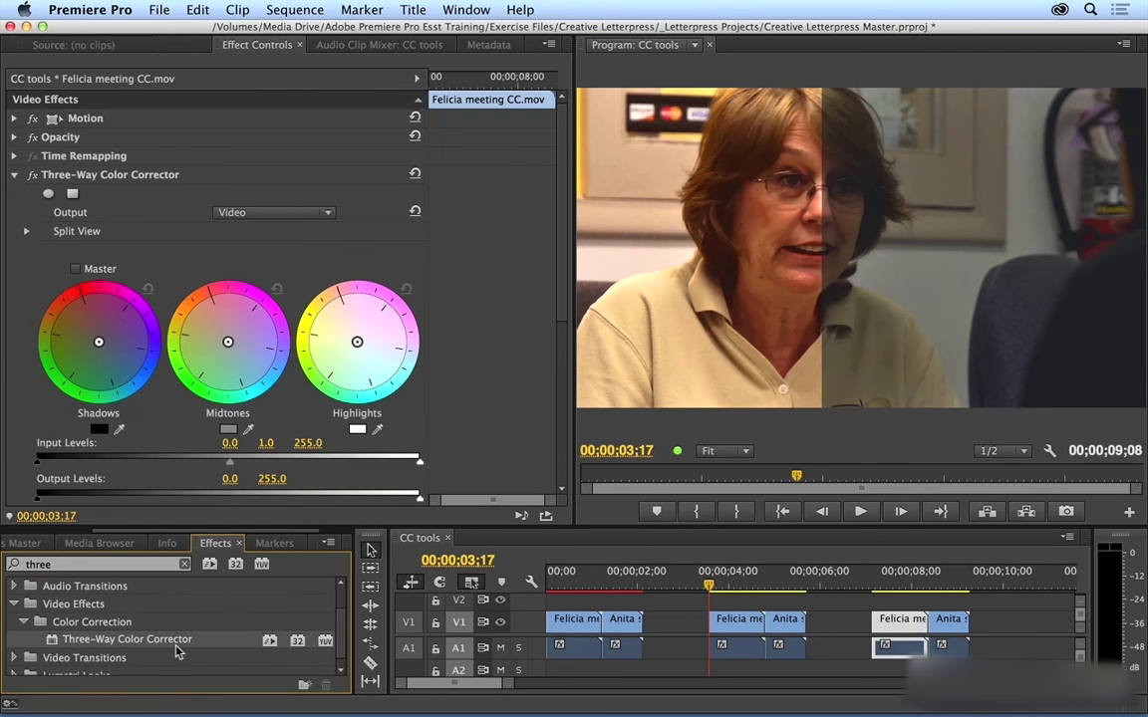
drag(150, 639, 937, 620)
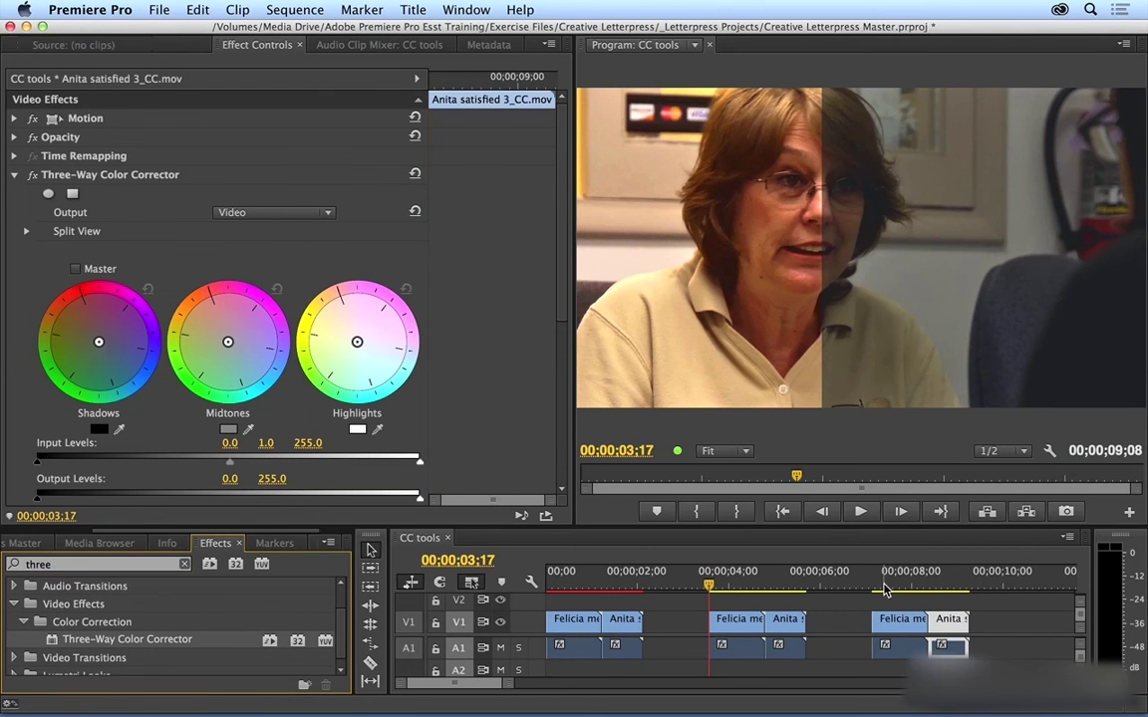
click(883, 586)
click(883, 625)
key(Up)
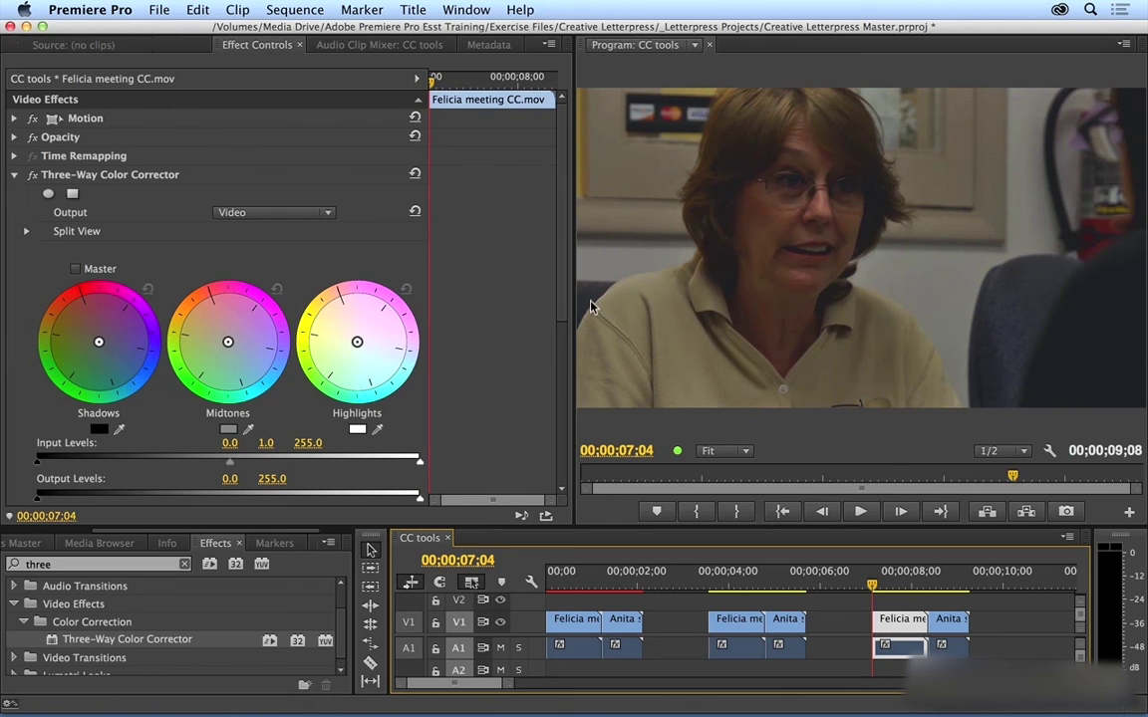
drag(559, 259, 563, 402)
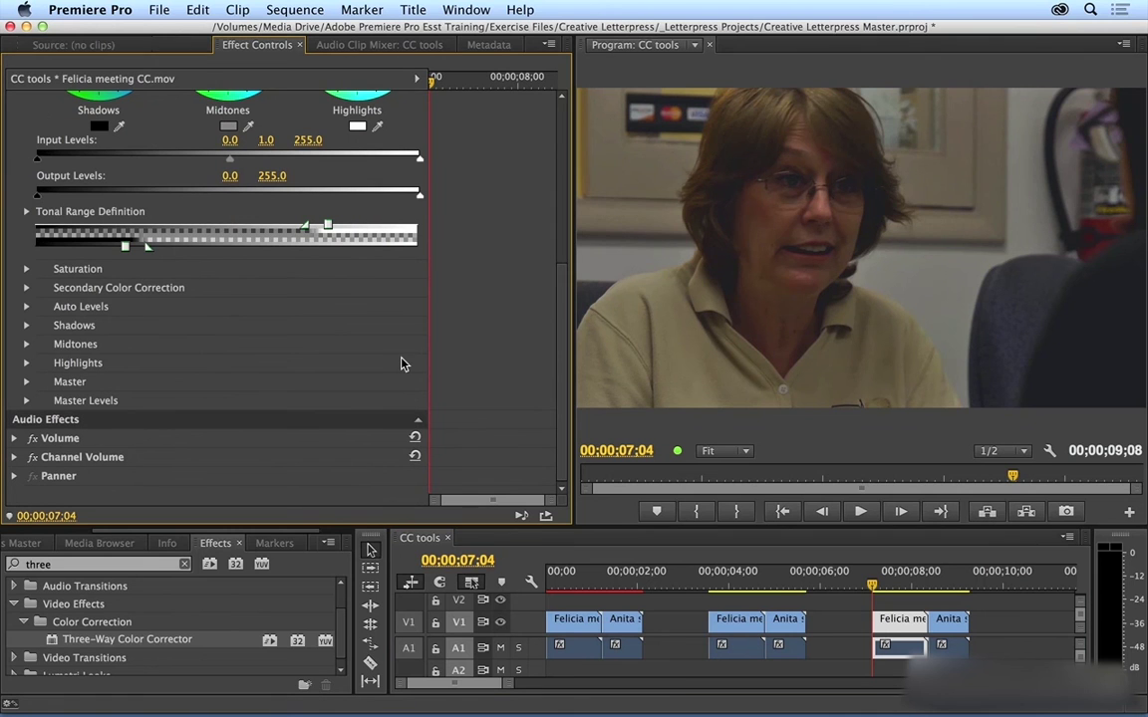
Expand Auto Levels and sample black and white points from the monitor with the eyedroppers.
click(27, 311)
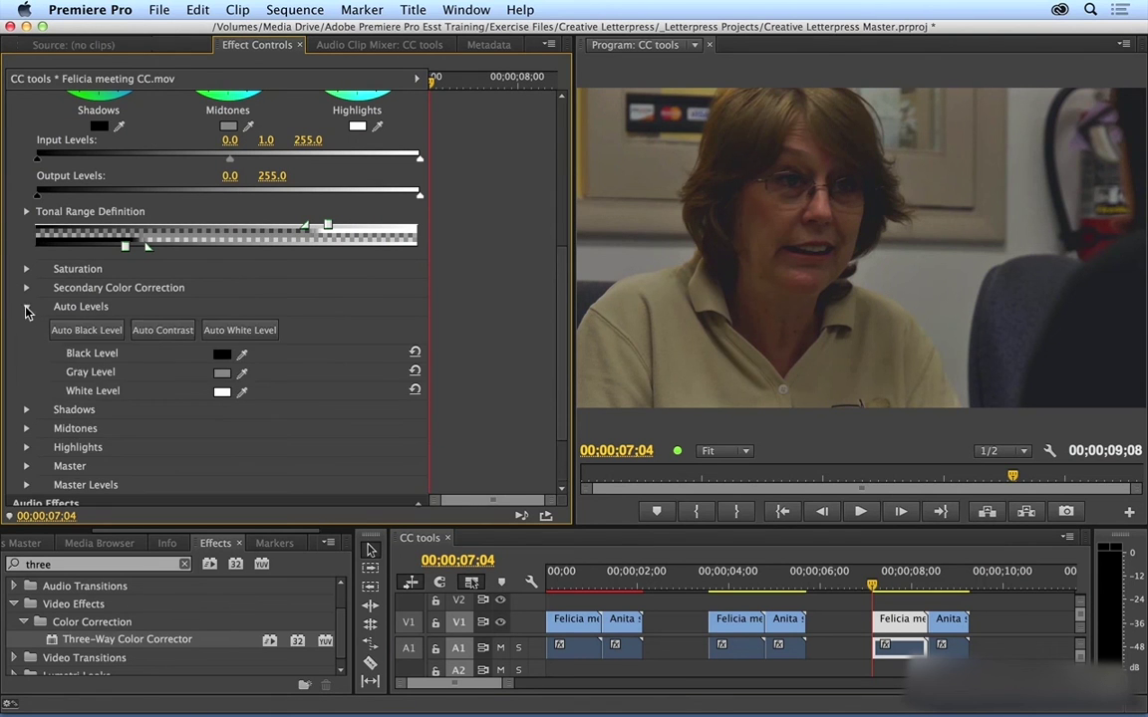
click(243, 351)
click(587, 114)
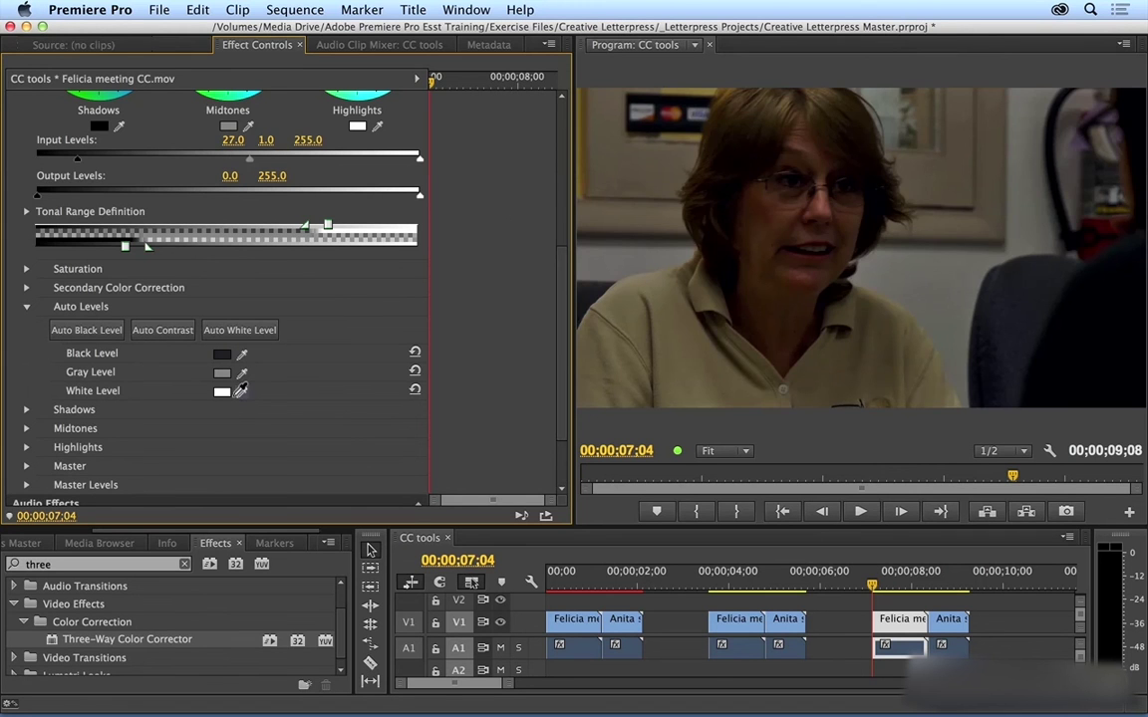
click(241, 390)
click(919, 286)
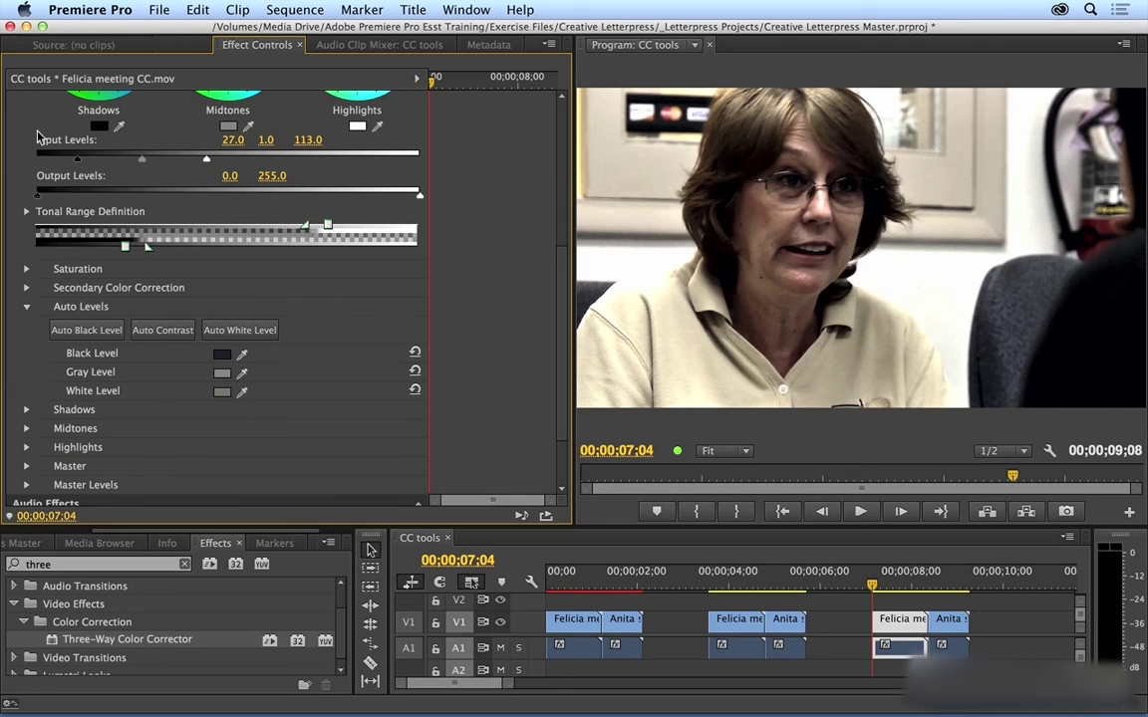
Adjust the input levels to 25.7 black, 1.3 midtone and 123.0 white.
drag(207, 165, 221, 165)
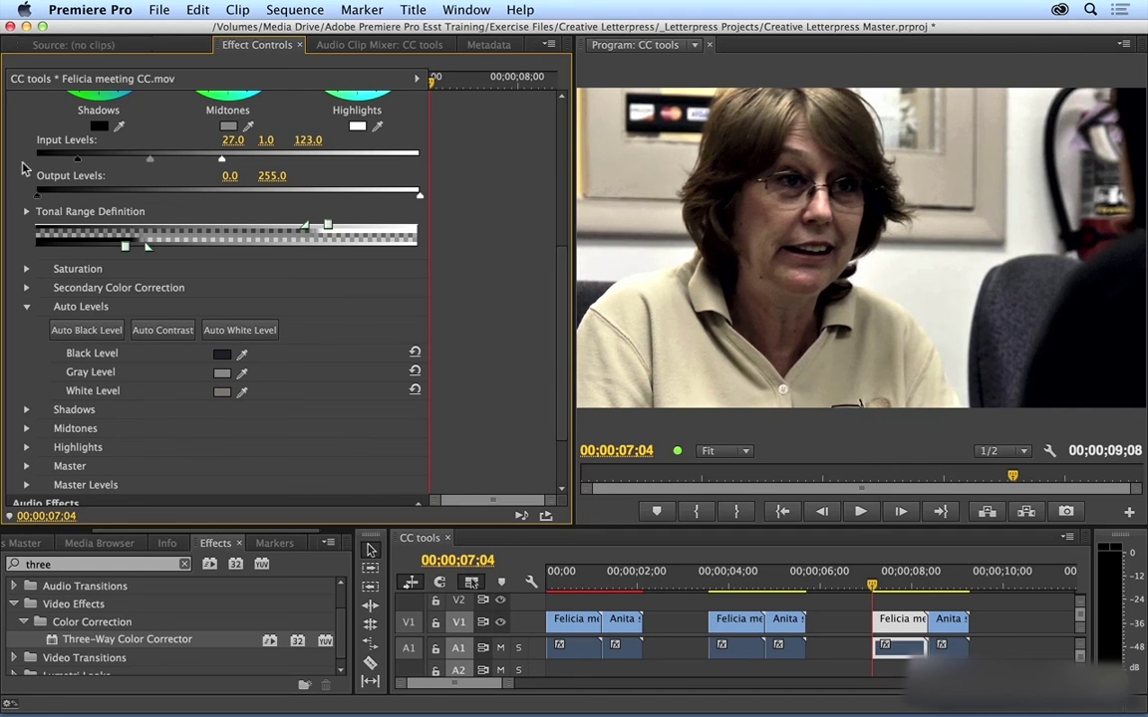
drag(67, 160, 79, 163)
drag(148, 161, 155, 162)
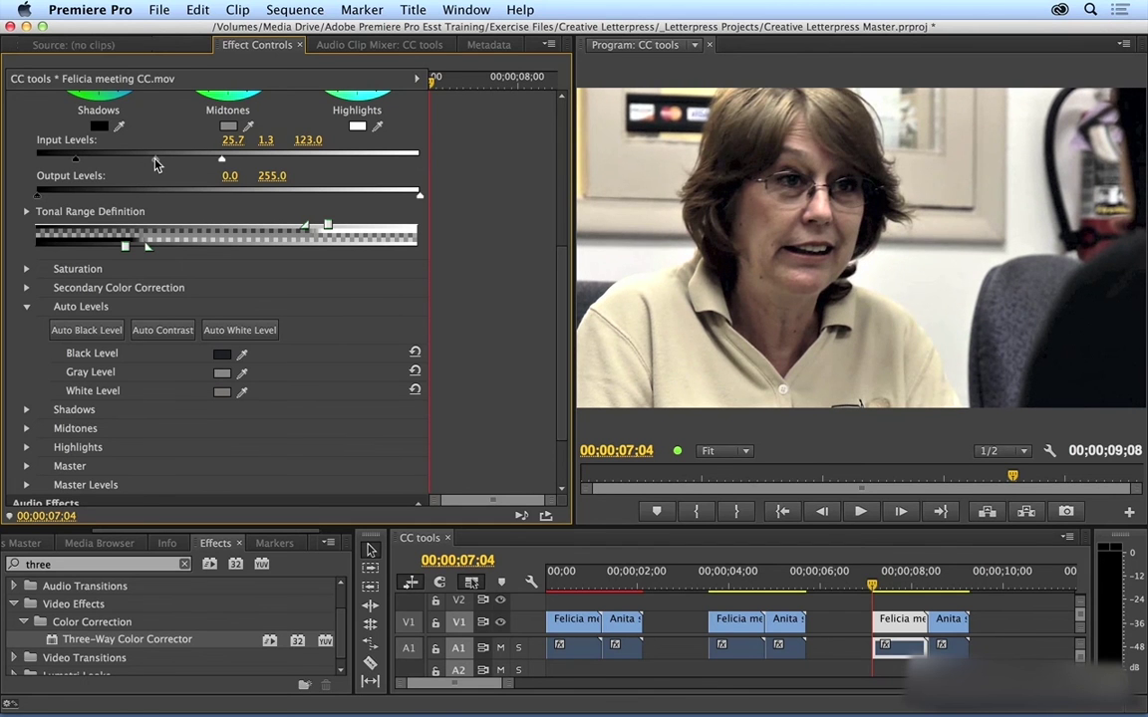
drag(564, 282, 556, 171)
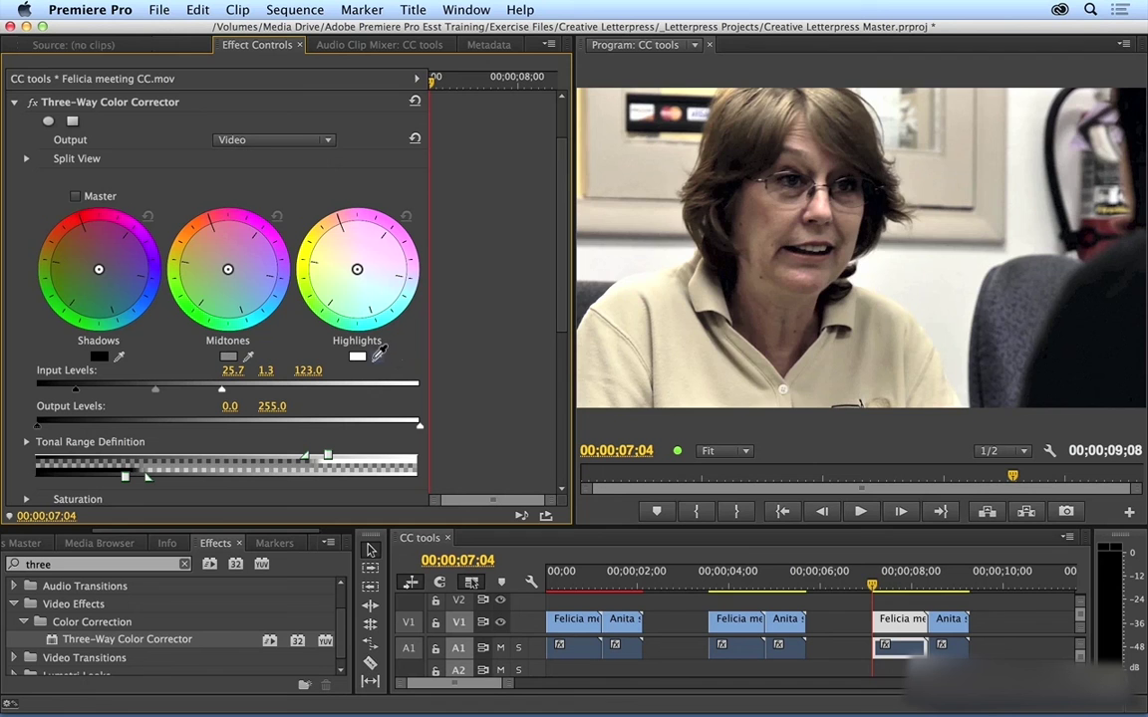
Balance the highlights and shadows by sampling picture areas with the Highlights and Shadows eyedroppers.
click(378, 355)
click(831, 249)
click(119, 356)
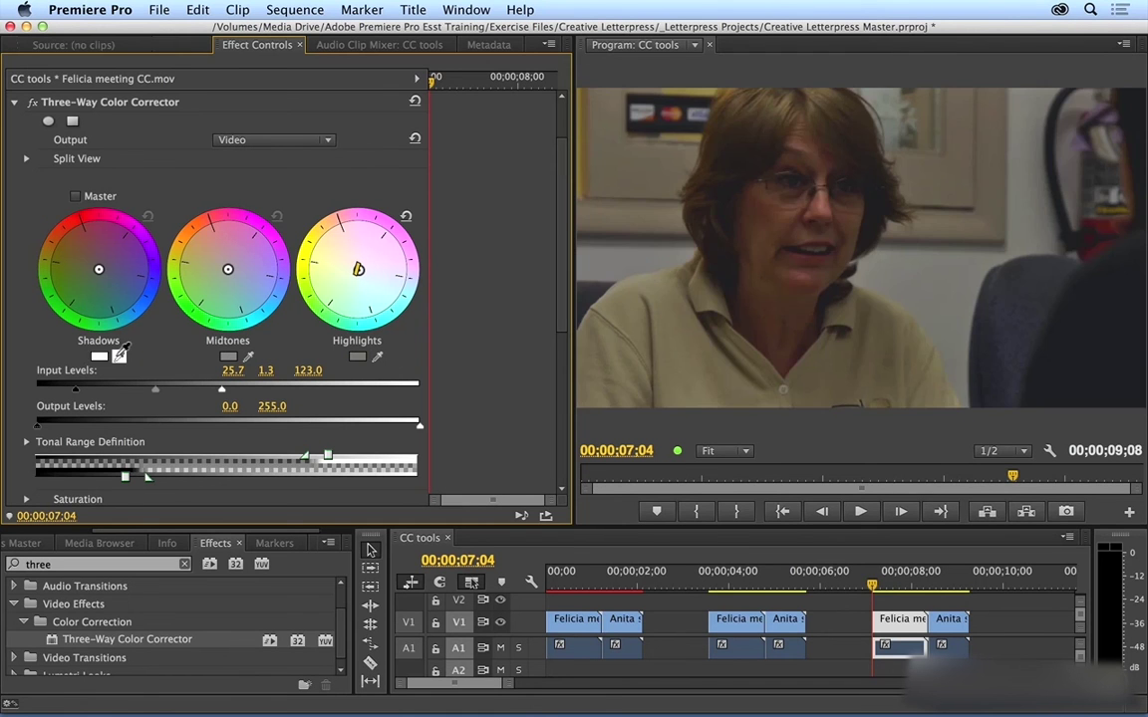
click(673, 127)
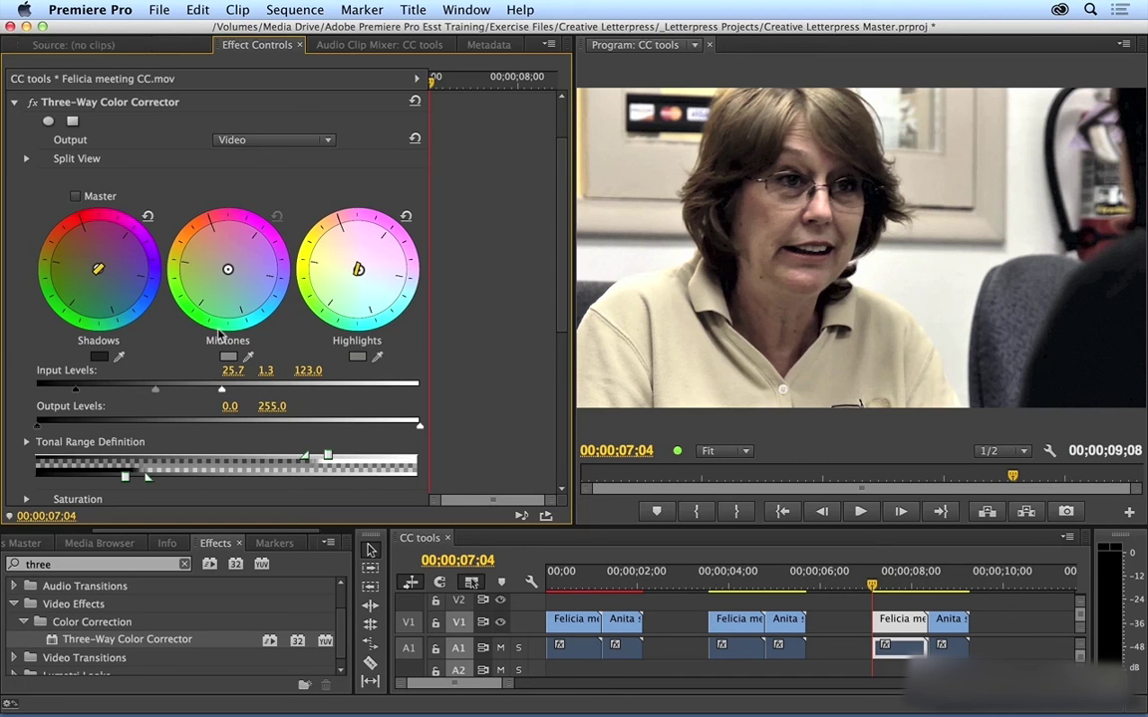
Shift the Midtones balance slightly warm, return the Shadows balance to neutral, and expand Saturation.
mouse_move(208, 251)
mouse_down()
mouse_move(227, 272)
mouse_move(209, 244)
mouse_up()
drag(98, 273, 93, 265)
click(147, 217)
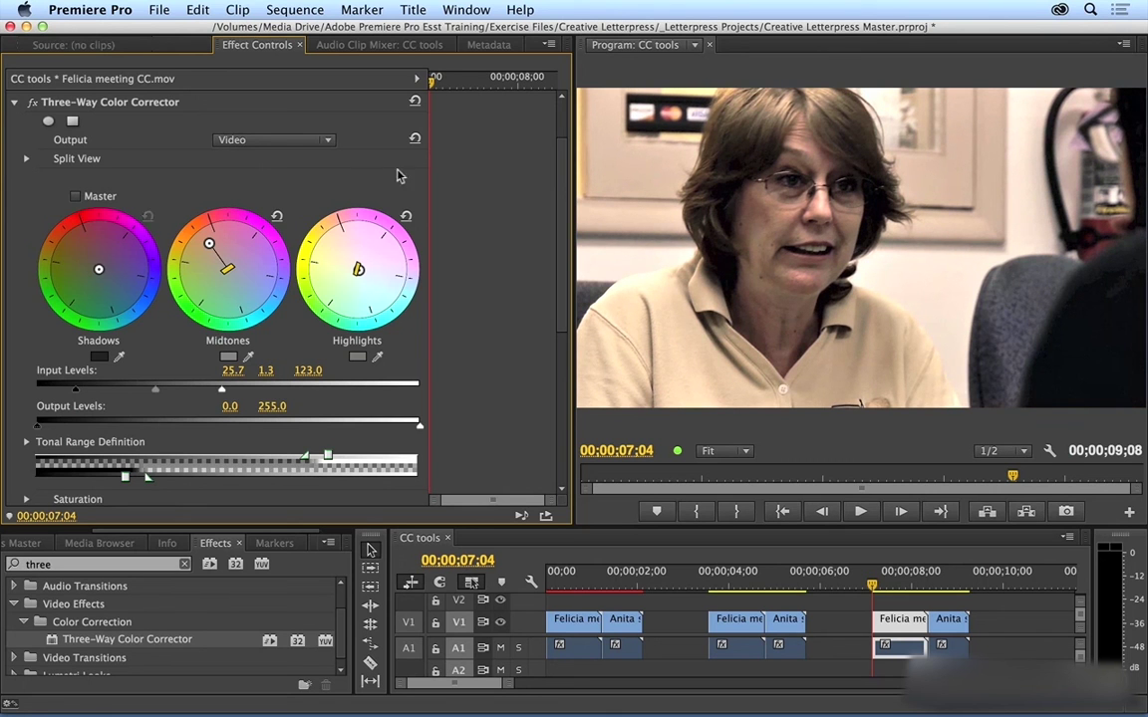
drag(563, 224, 556, 355)
click(27, 215)
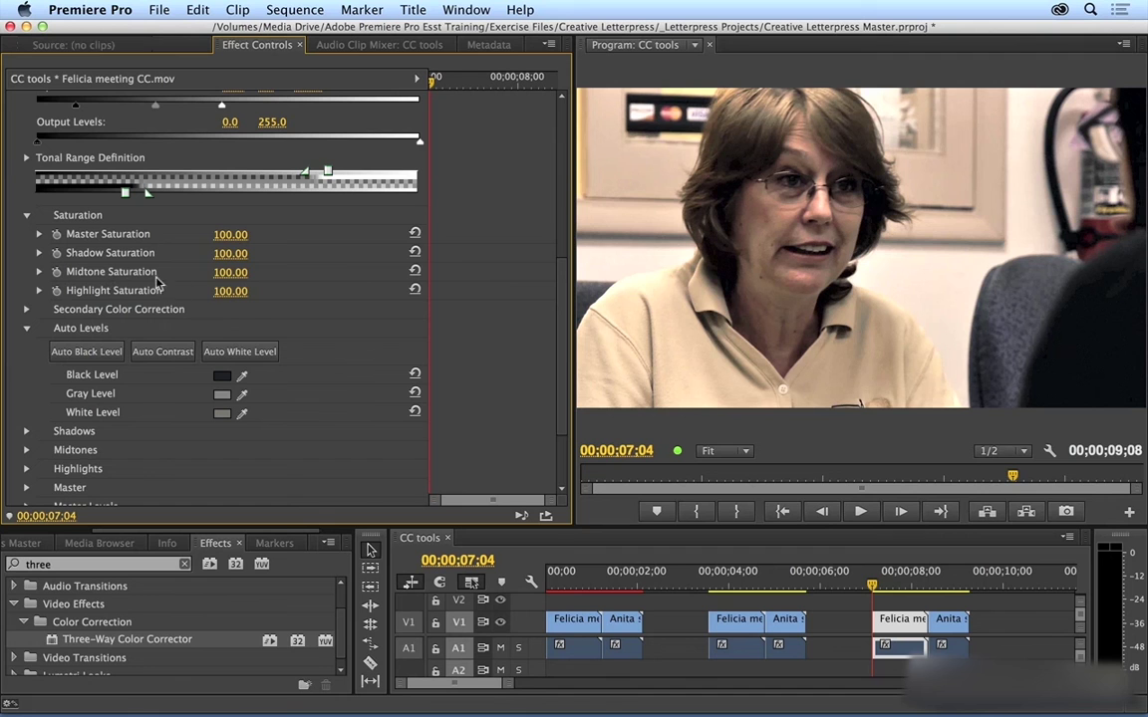
Raise Midtone Saturation to 154 and Shadow Saturation to 122, then briefly inspect Secondary Color Correction.
drag(224, 275, 251, 275)
drag(227, 253, 276, 235)
scroll(92, 141, down, 2)
click(27, 263)
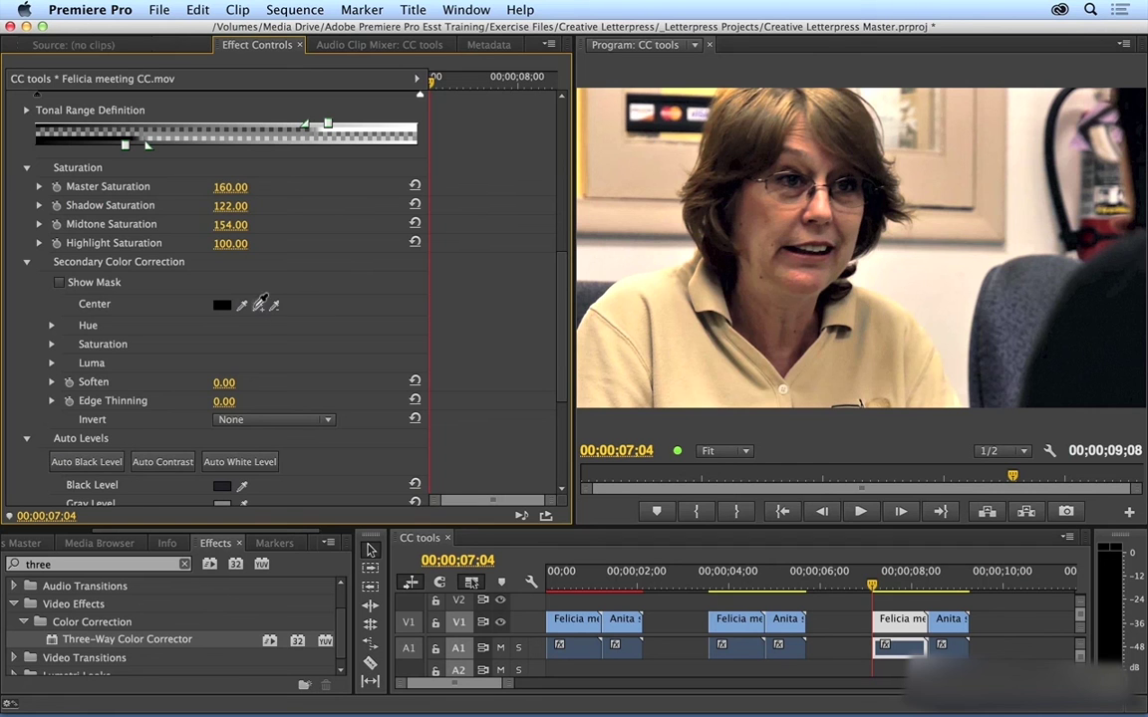
click(27, 262)
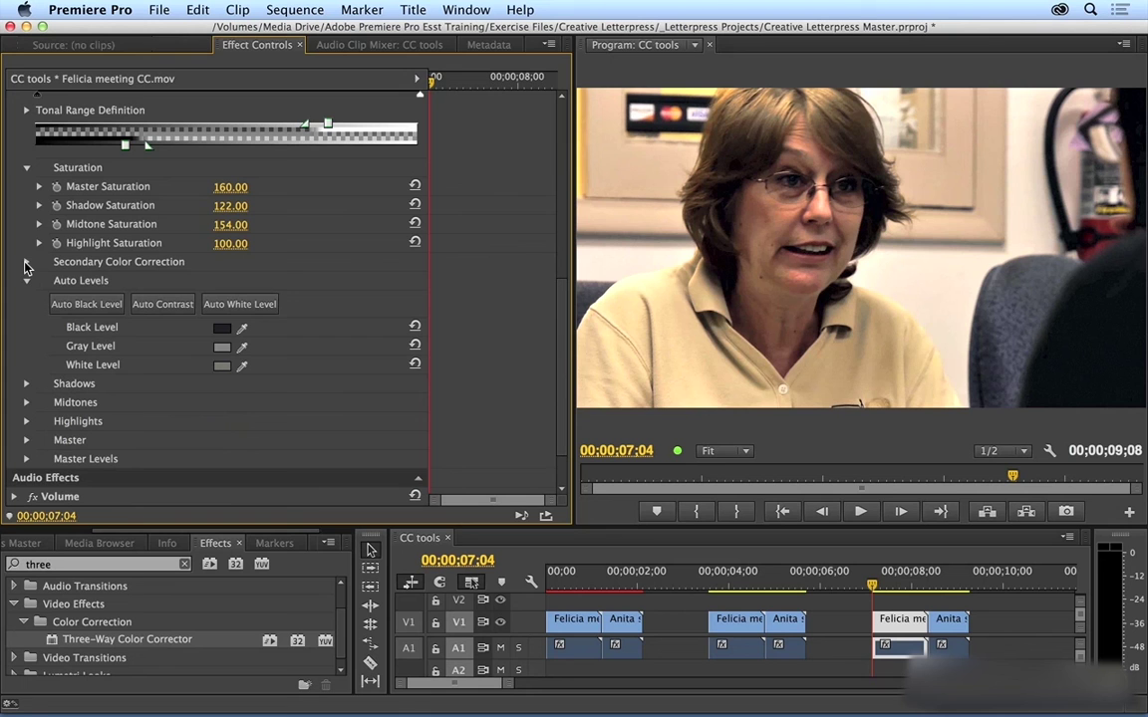